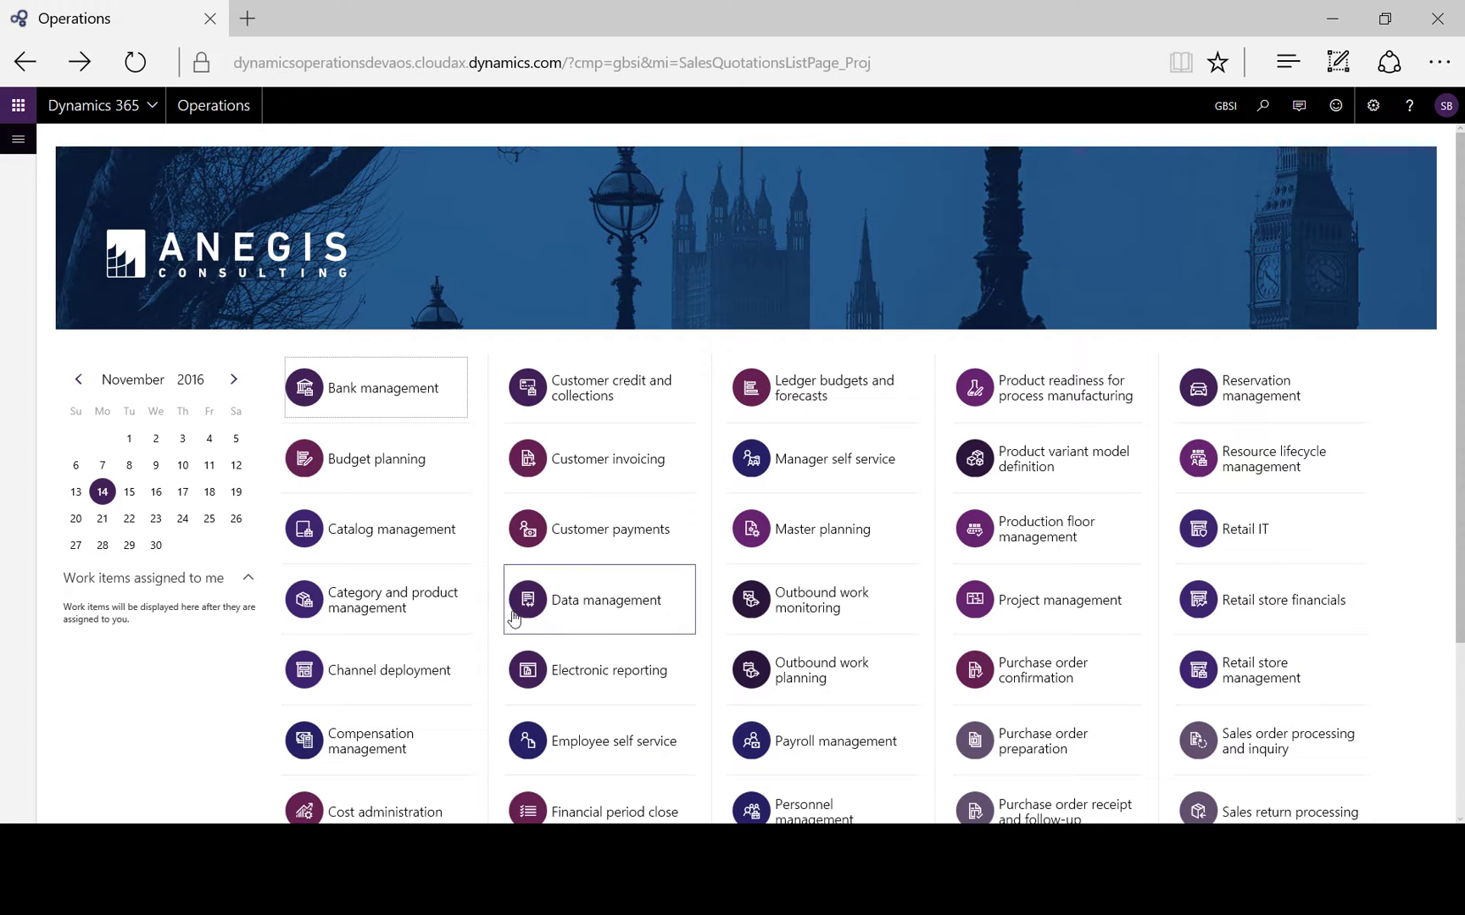
# Show the navigation pane listing the modules.
pyautogui.click(18, 139)
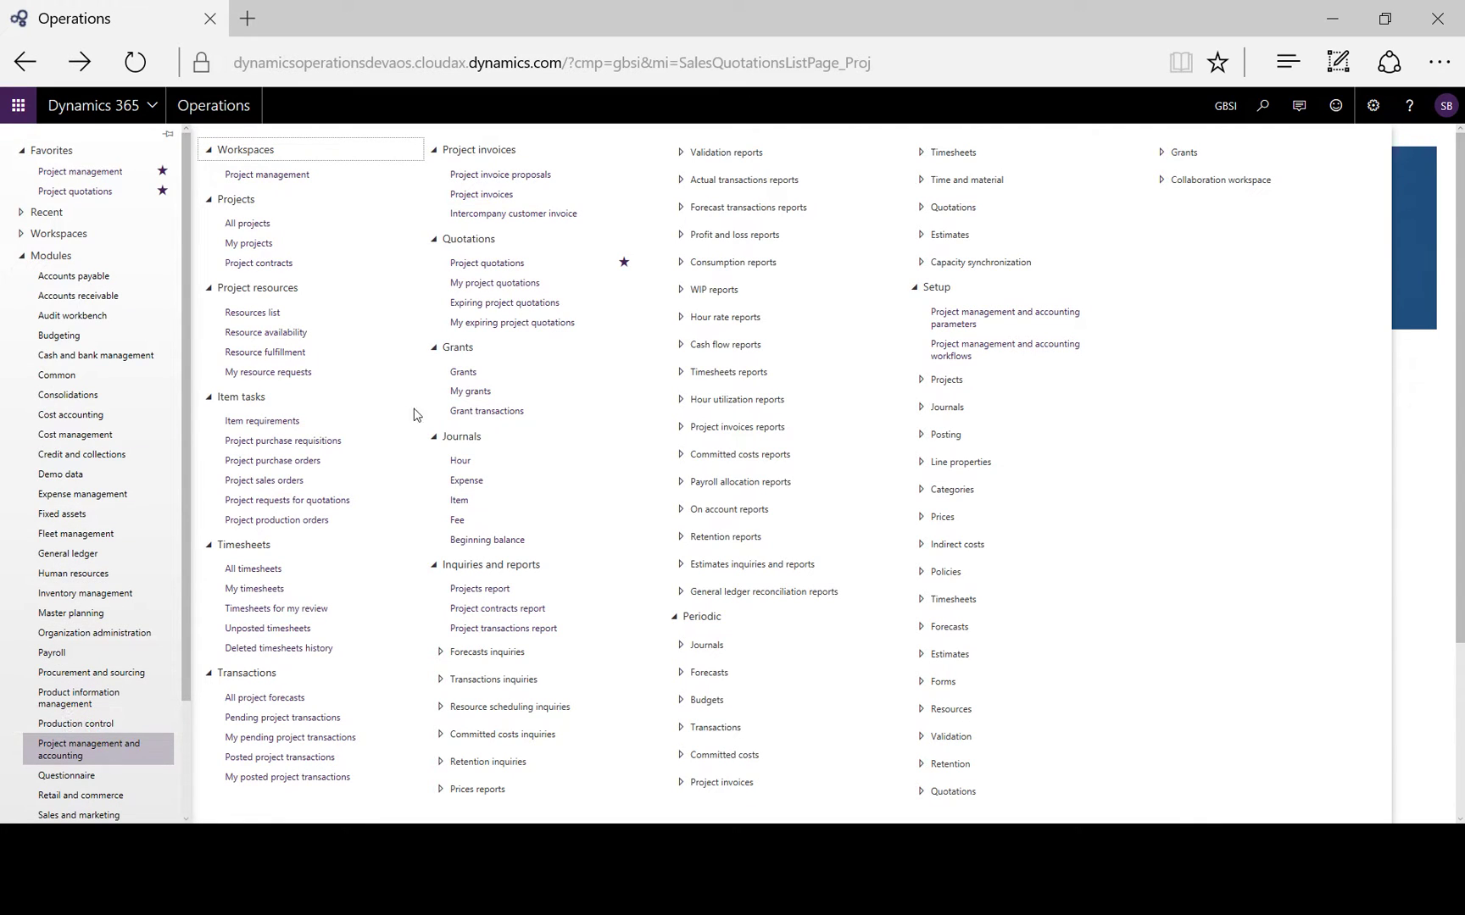
# Open the Project quotations list from Favorites.
pyautogui.click(85, 193)
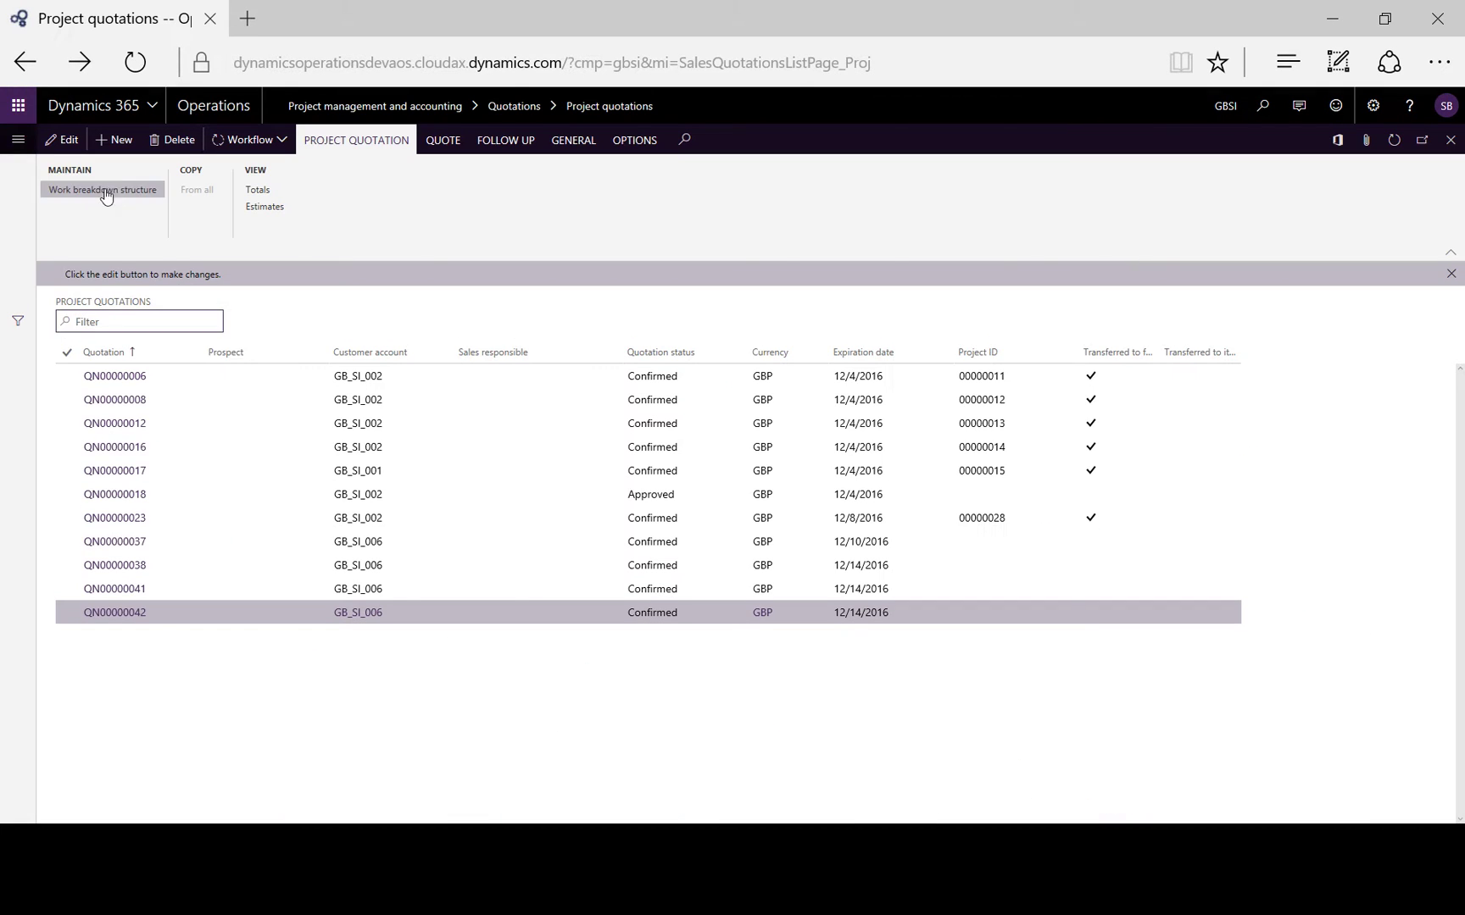
# Create a new project quotation for customer account GB_SI_005, Central Bicycle Specialists.
pyautogui.click(120, 141)
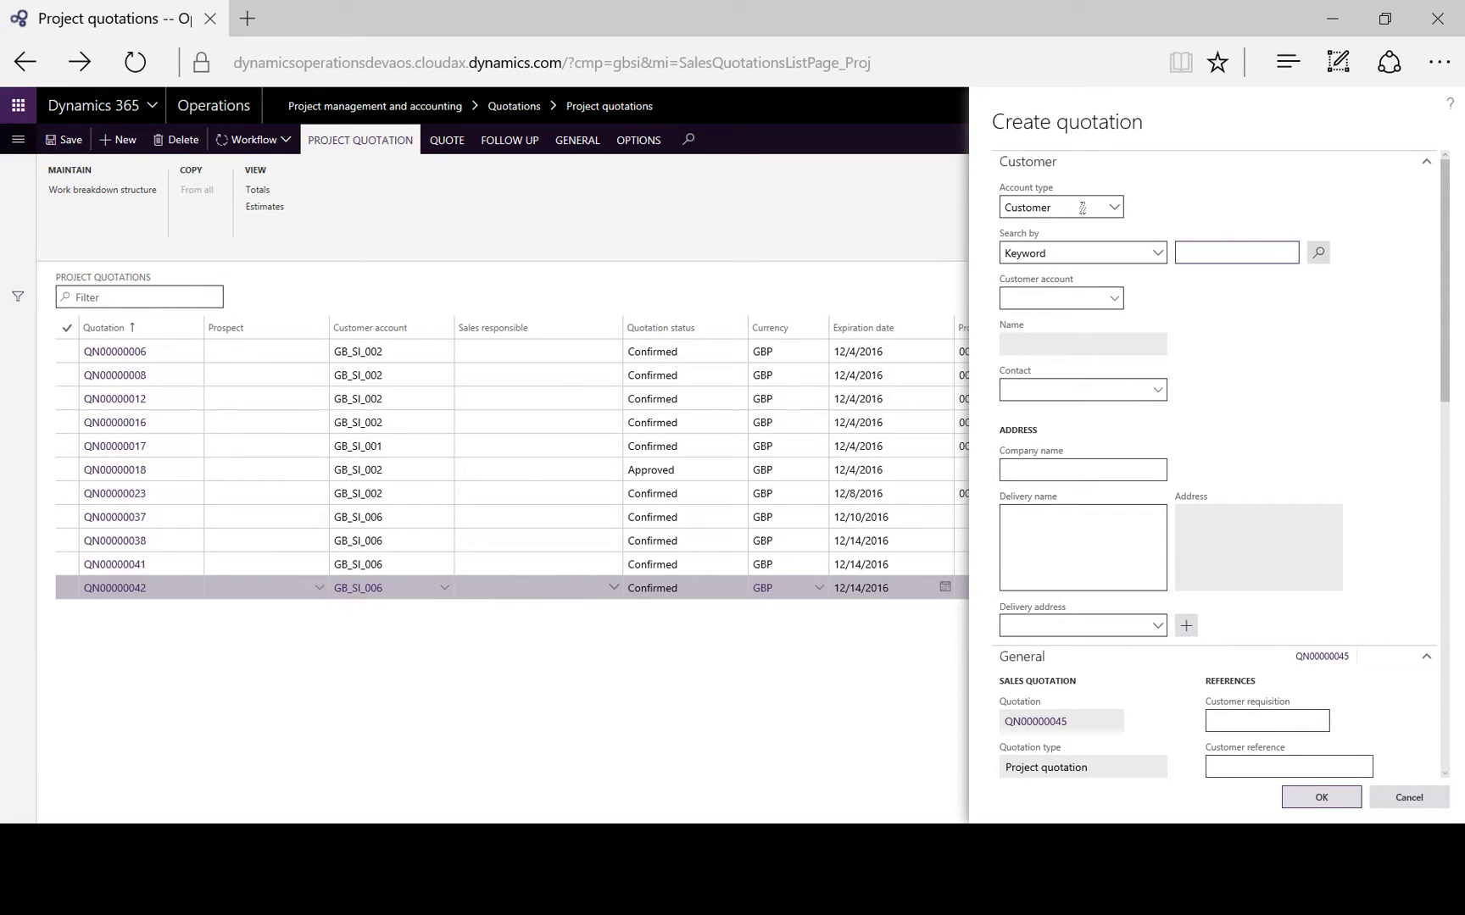
pyautogui.click(1115, 209)
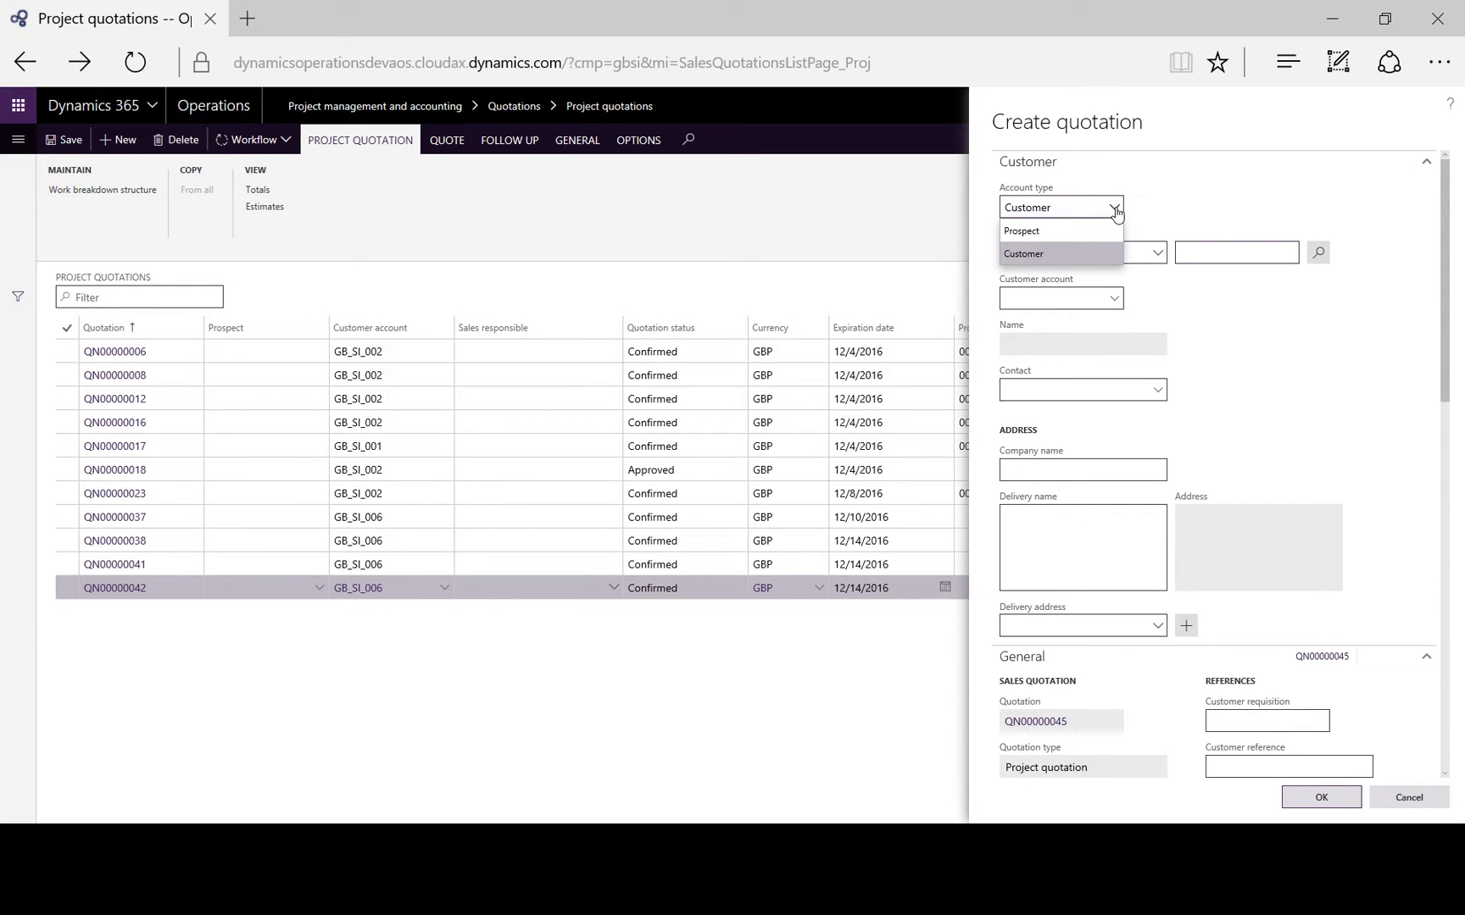
pyautogui.click(1117, 211)
pyautogui.click(1115, 301)
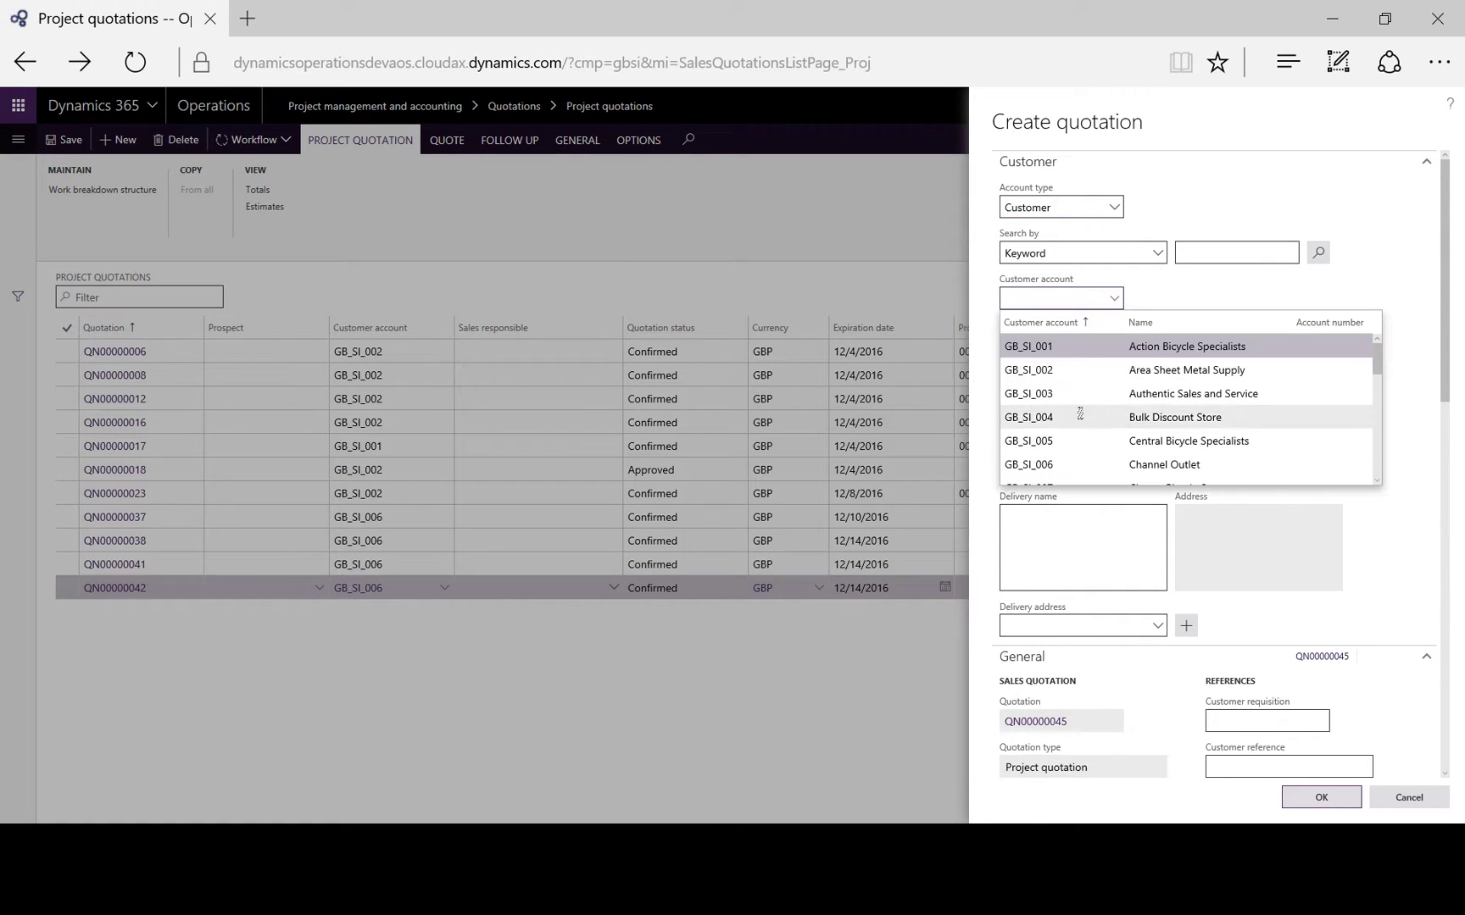
pyautogui.click(1075, 440)
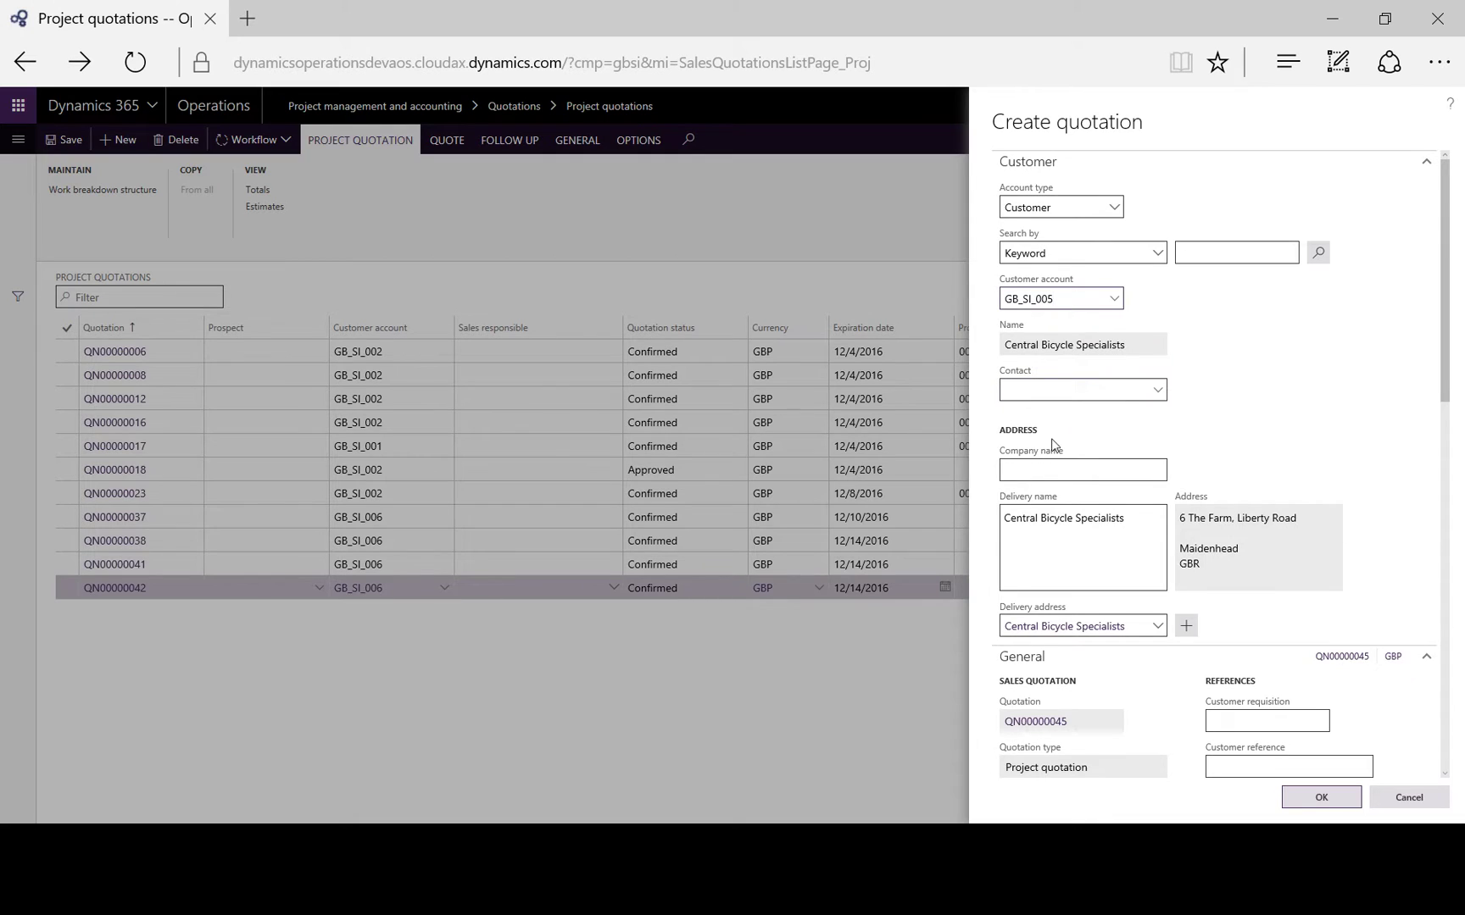
pyautogui.scroll(-5, 1162, 647)
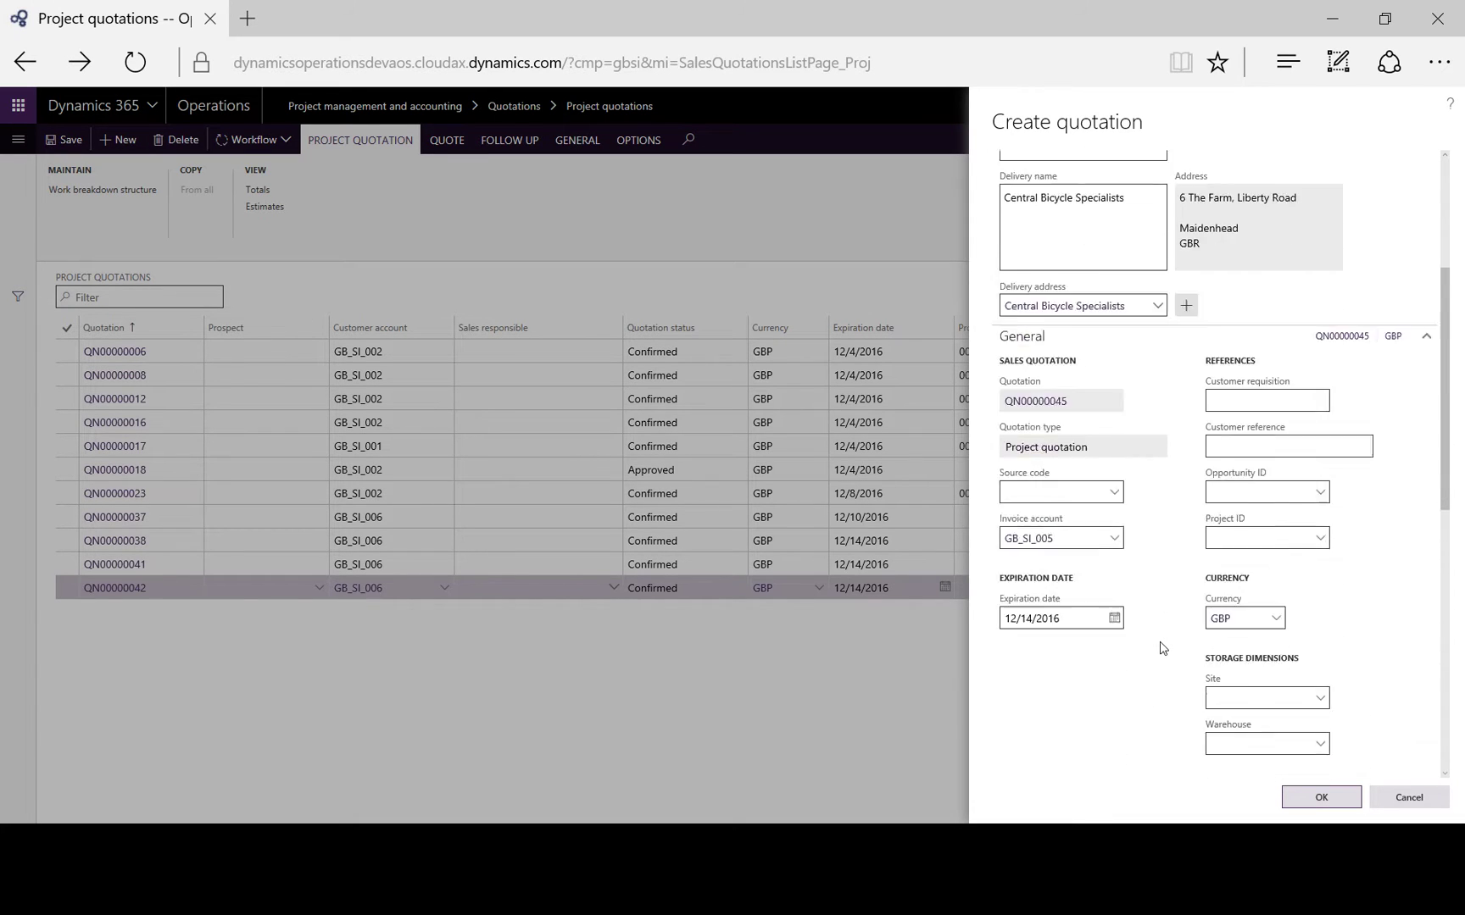
pyautogui.scroll(-5, 1162, 647)
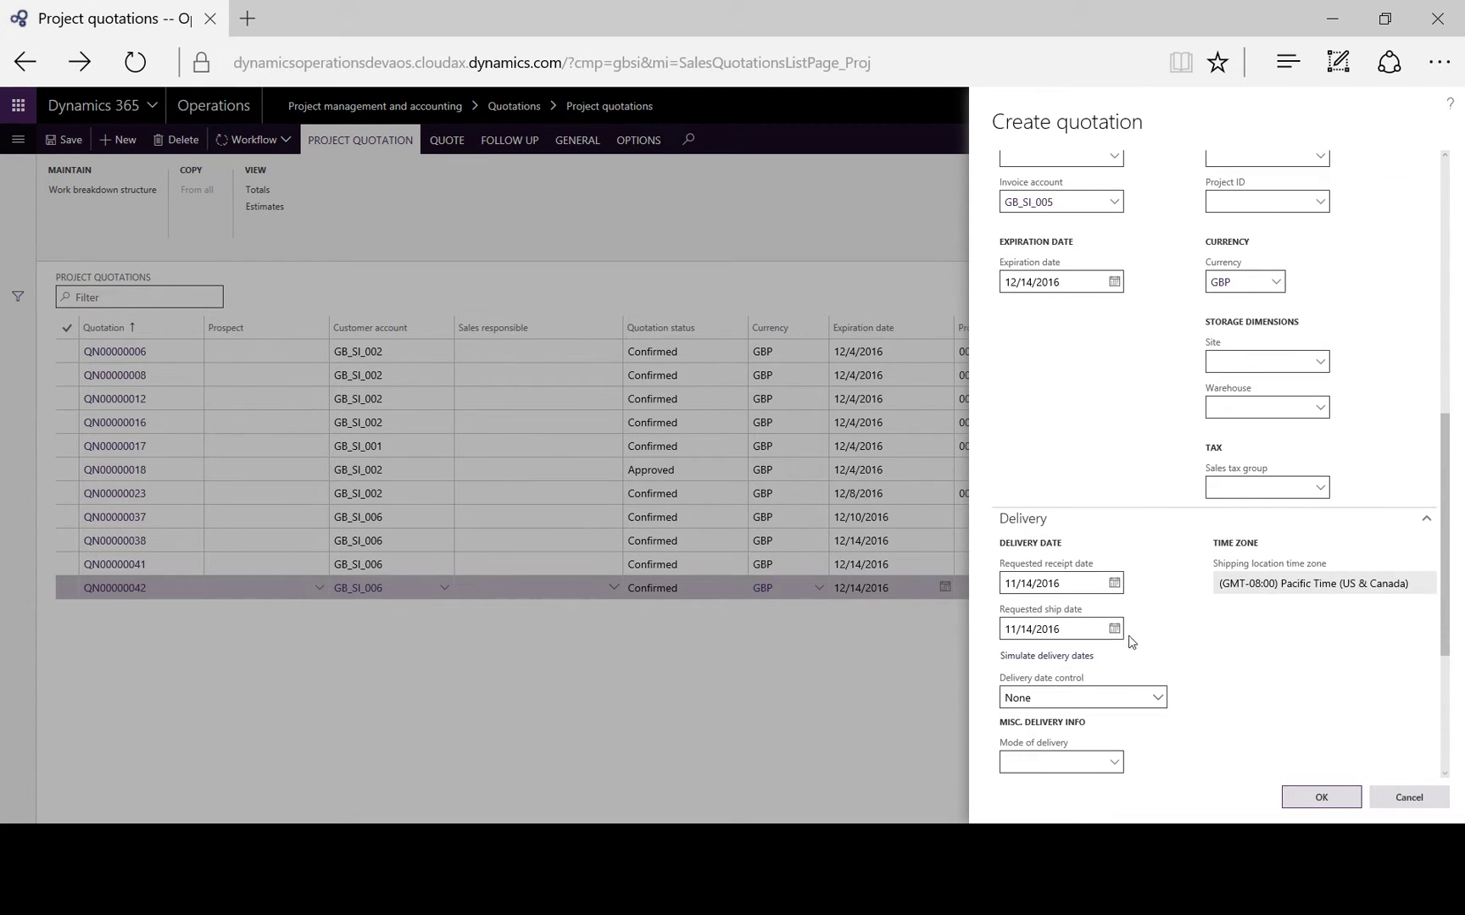
pyautogui.scroll(-2, 1161, 624)
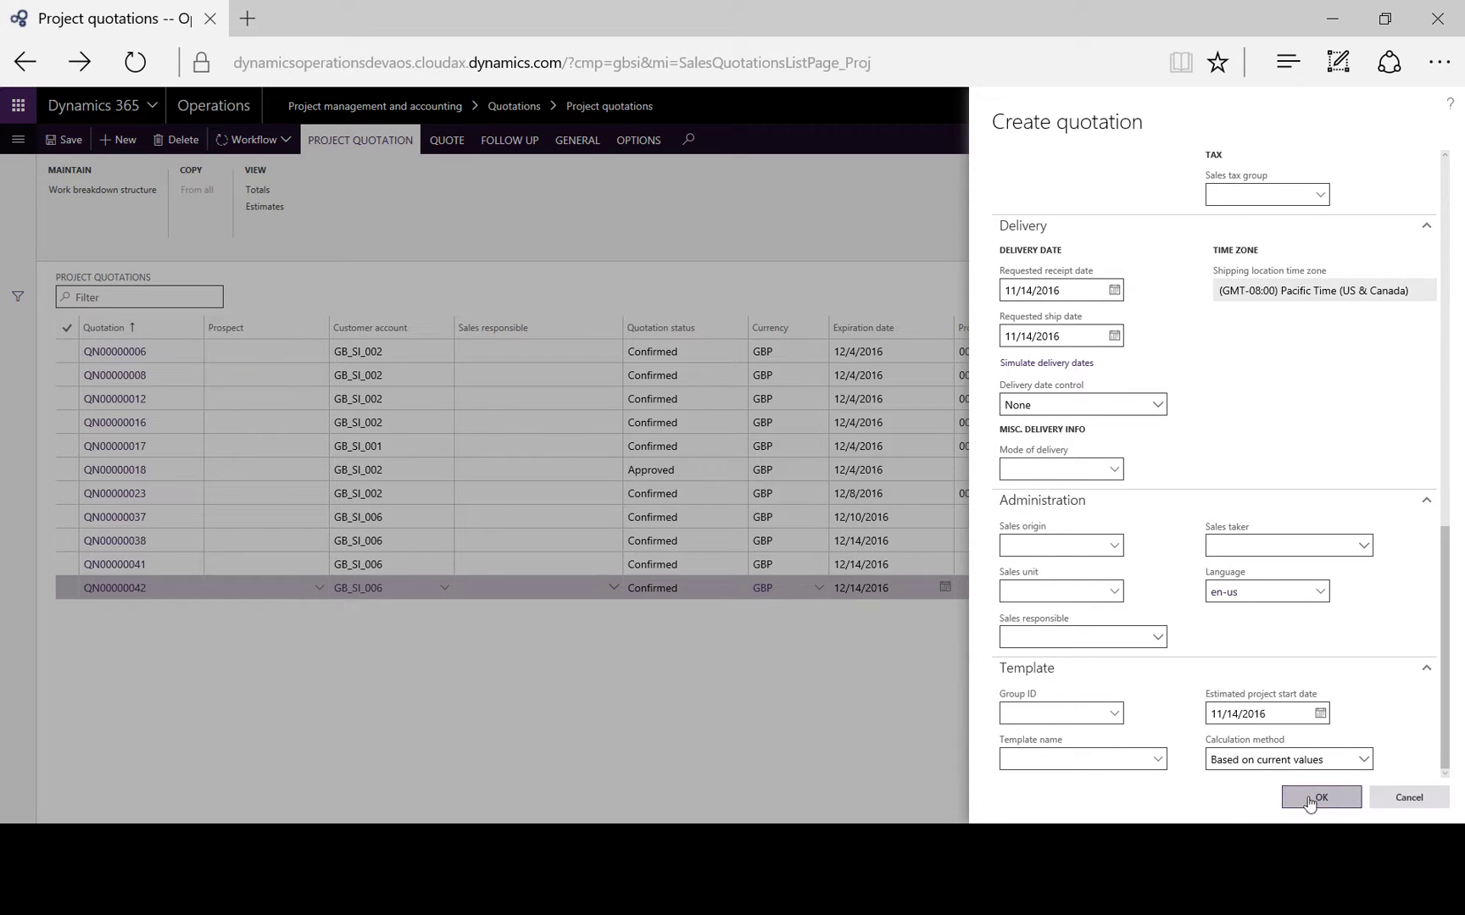
pyautogui.click(1338, 802)
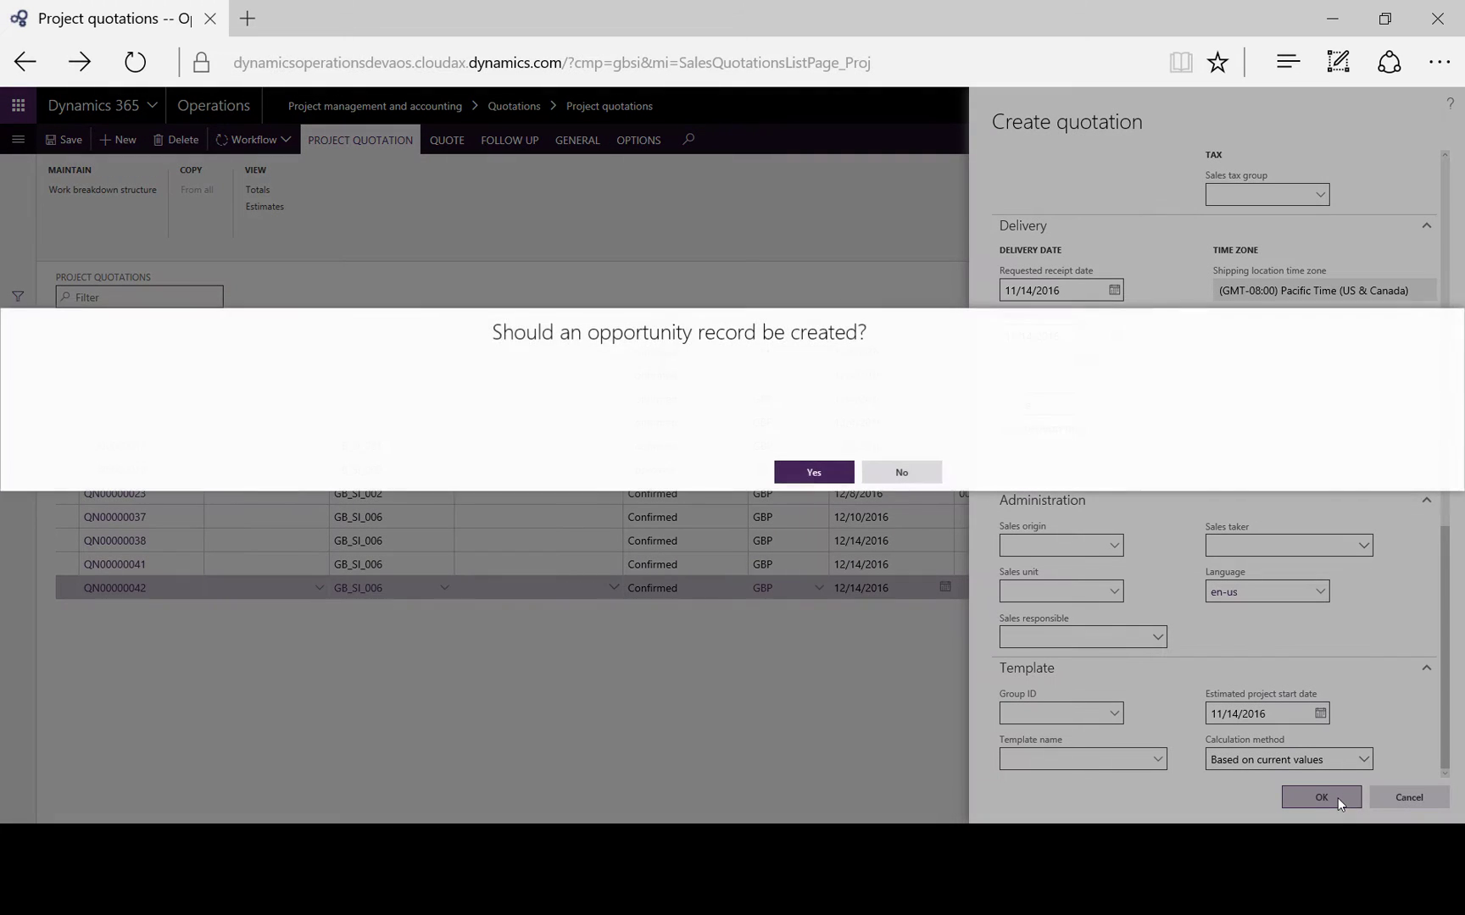
# Skip the opportunity record, then review QN00000045's header details and empty Lines grid.
pyautogui.click(905, 475)
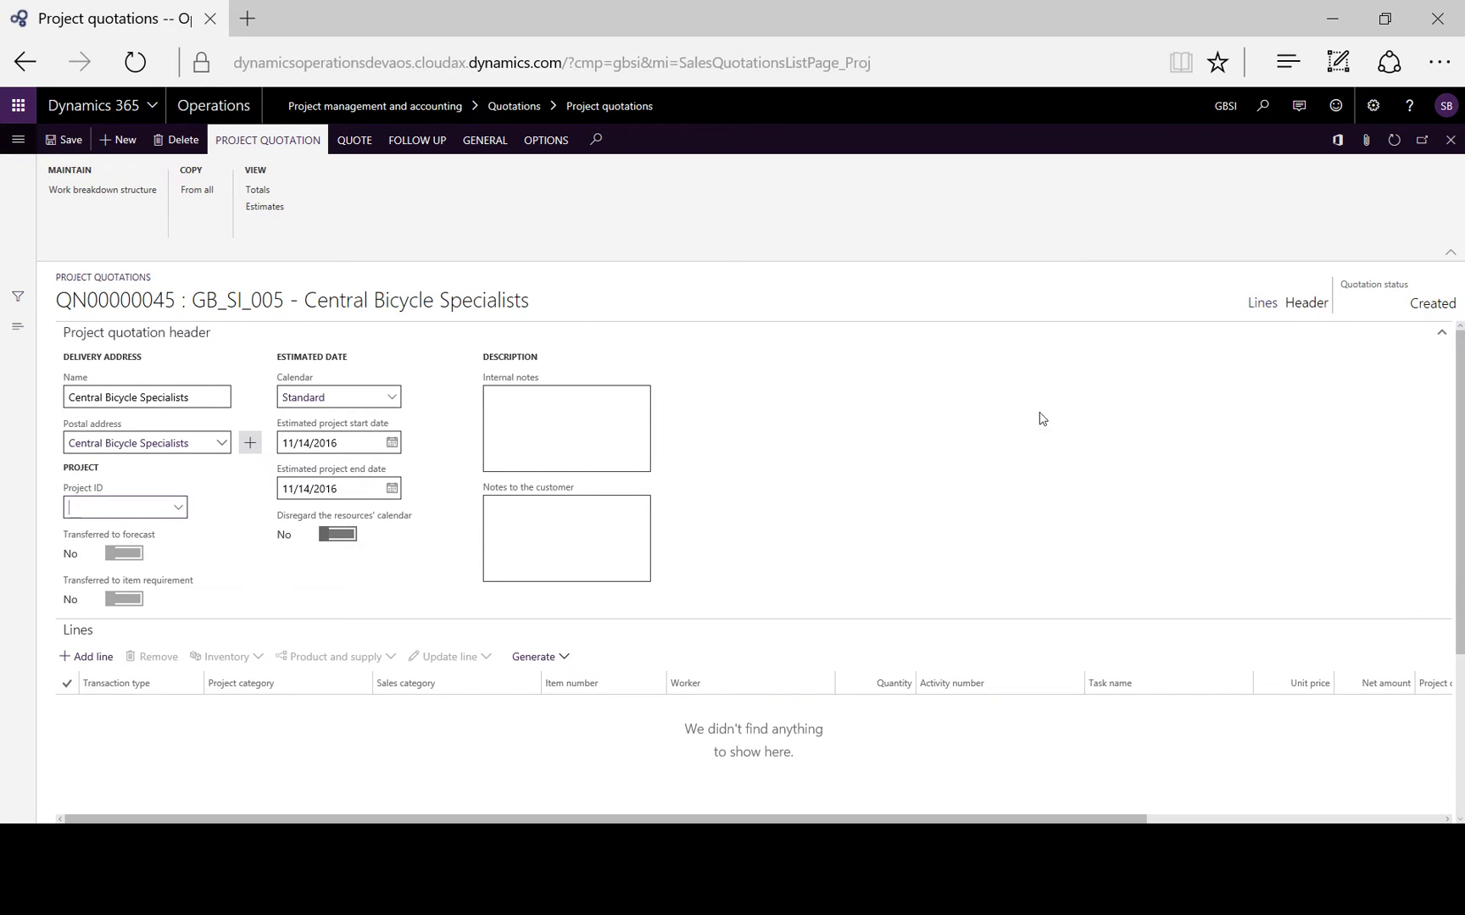
pyautogui.click(1306, 304)
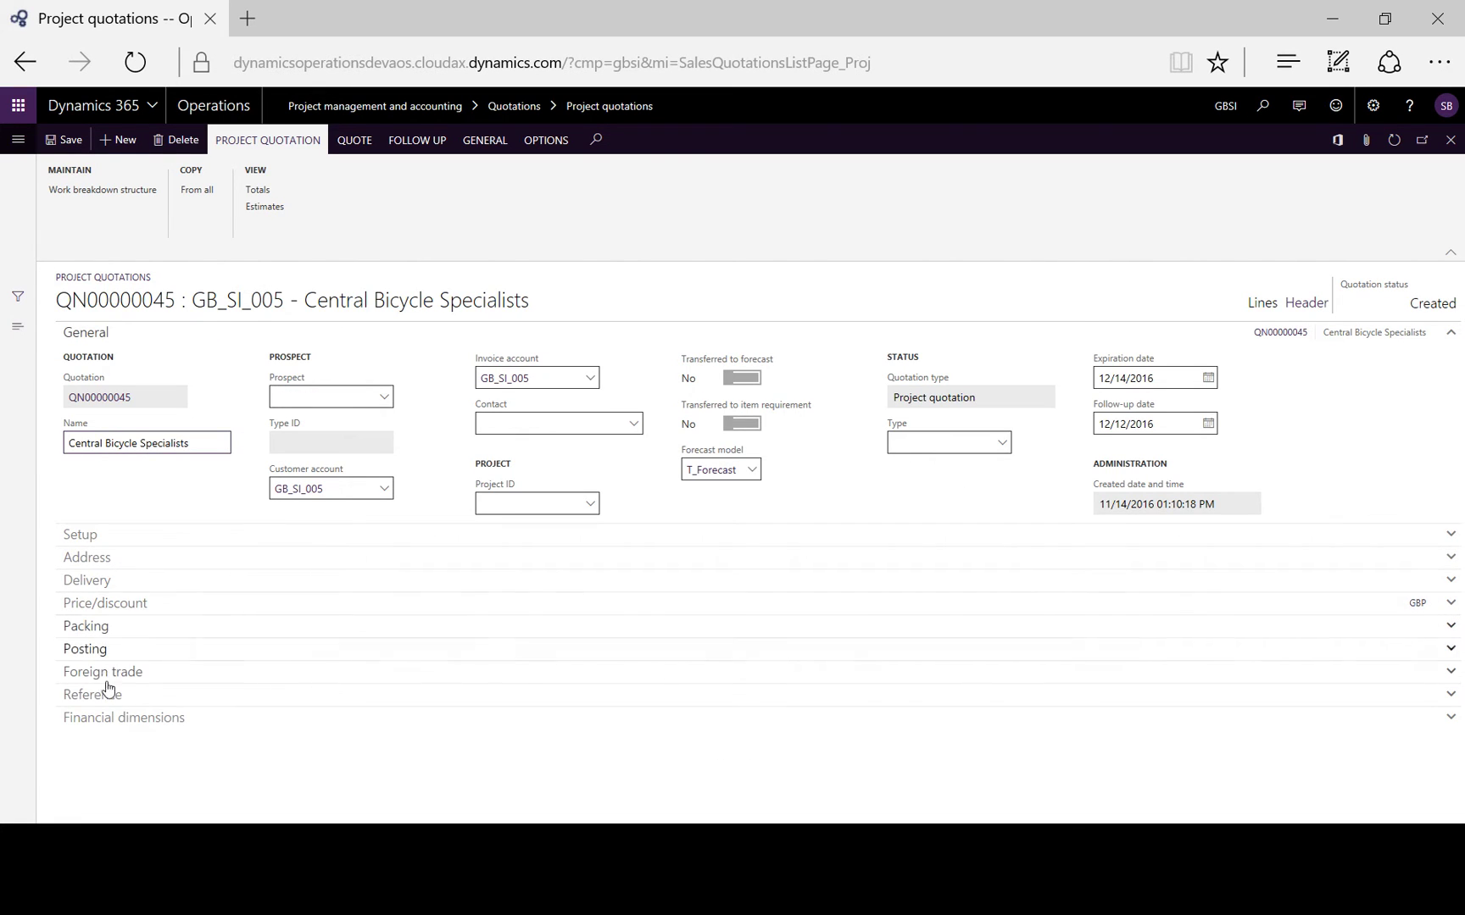
pyautogui.click(1261, 303)
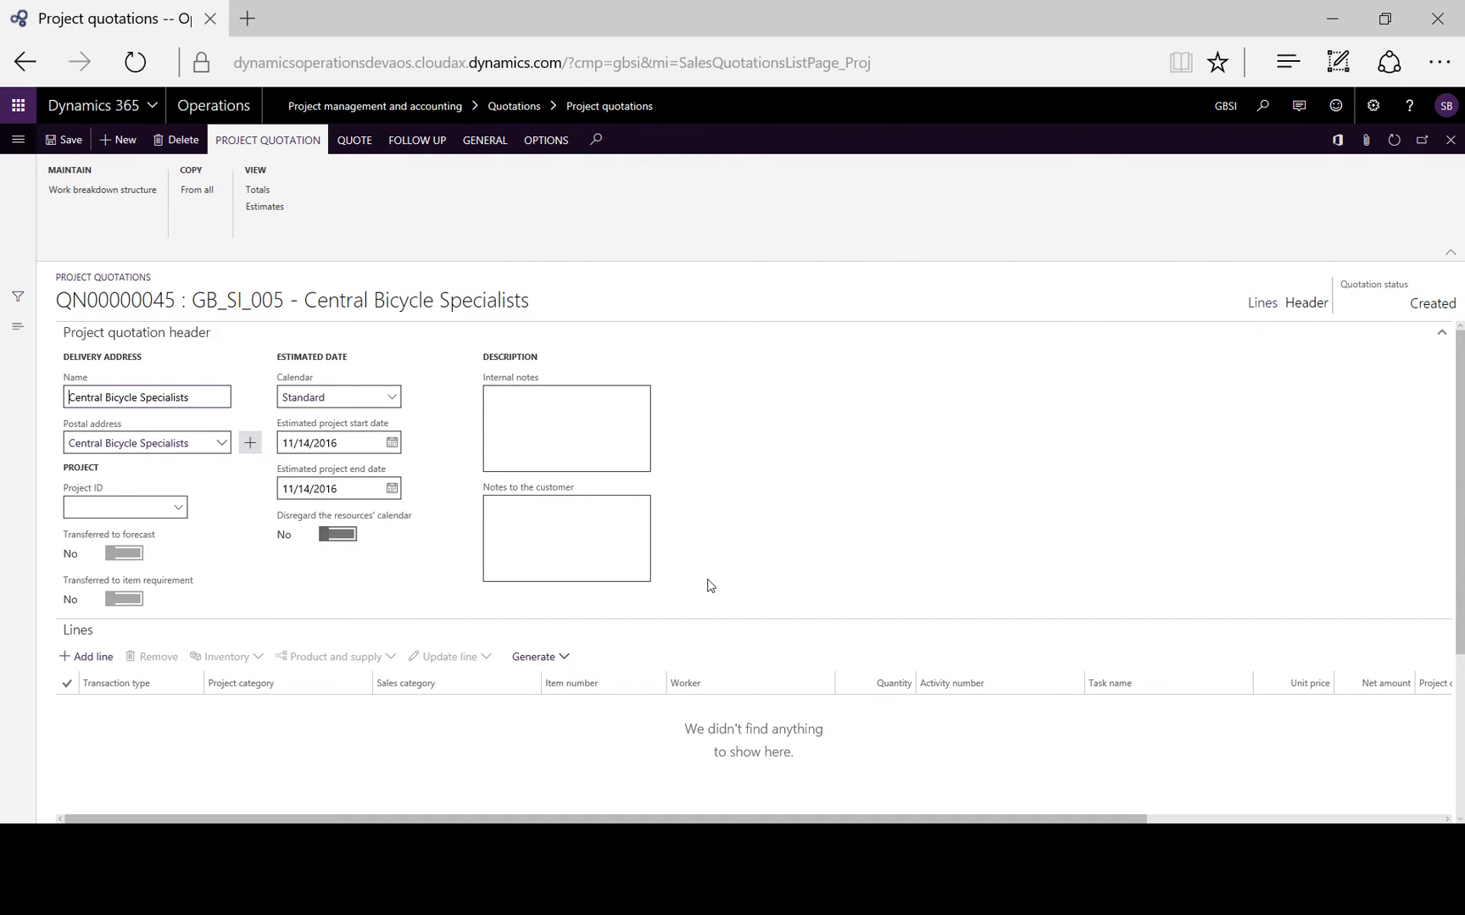
pyautogui.scroll(-2, 706, 583)
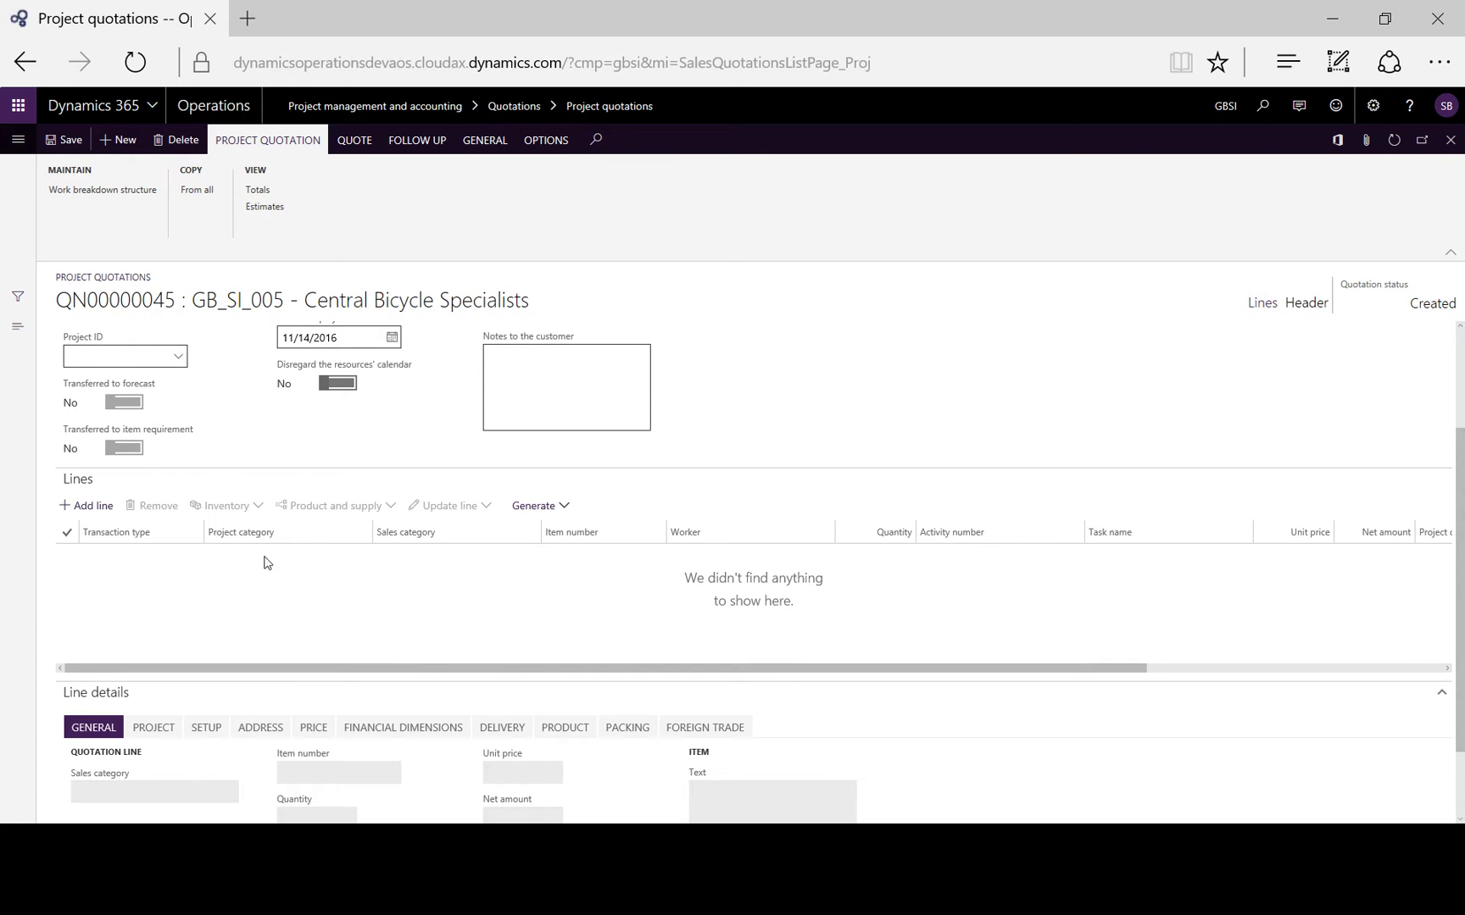
# Import the WBS1 template tasks into QN00000045's work breakdown structure, using the customer's rate card.
pyautogui.click(119, 196)
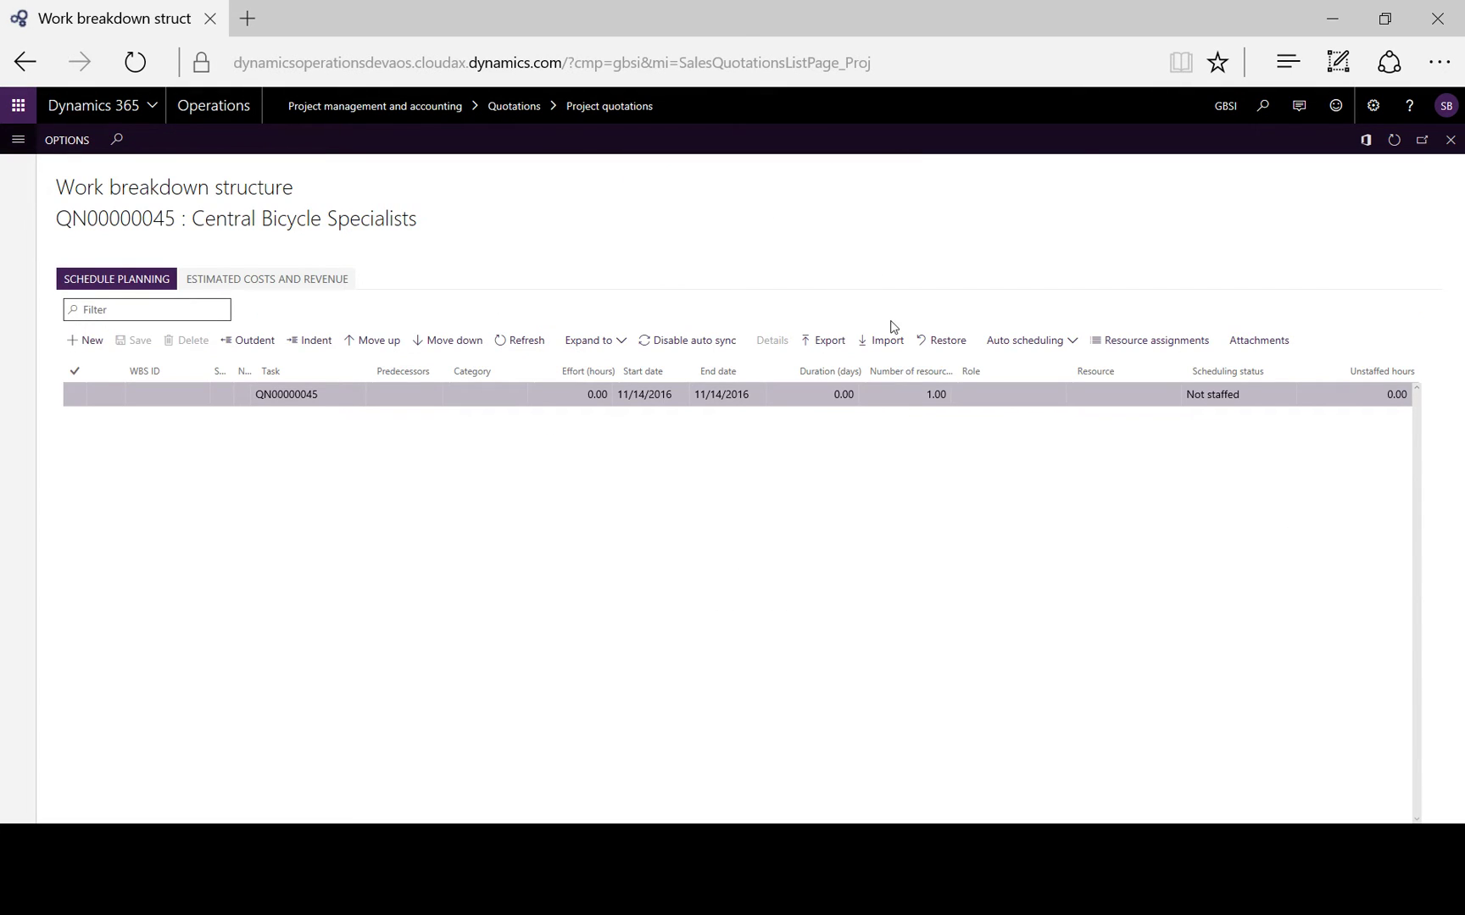
pyautogui.click(887, 340)
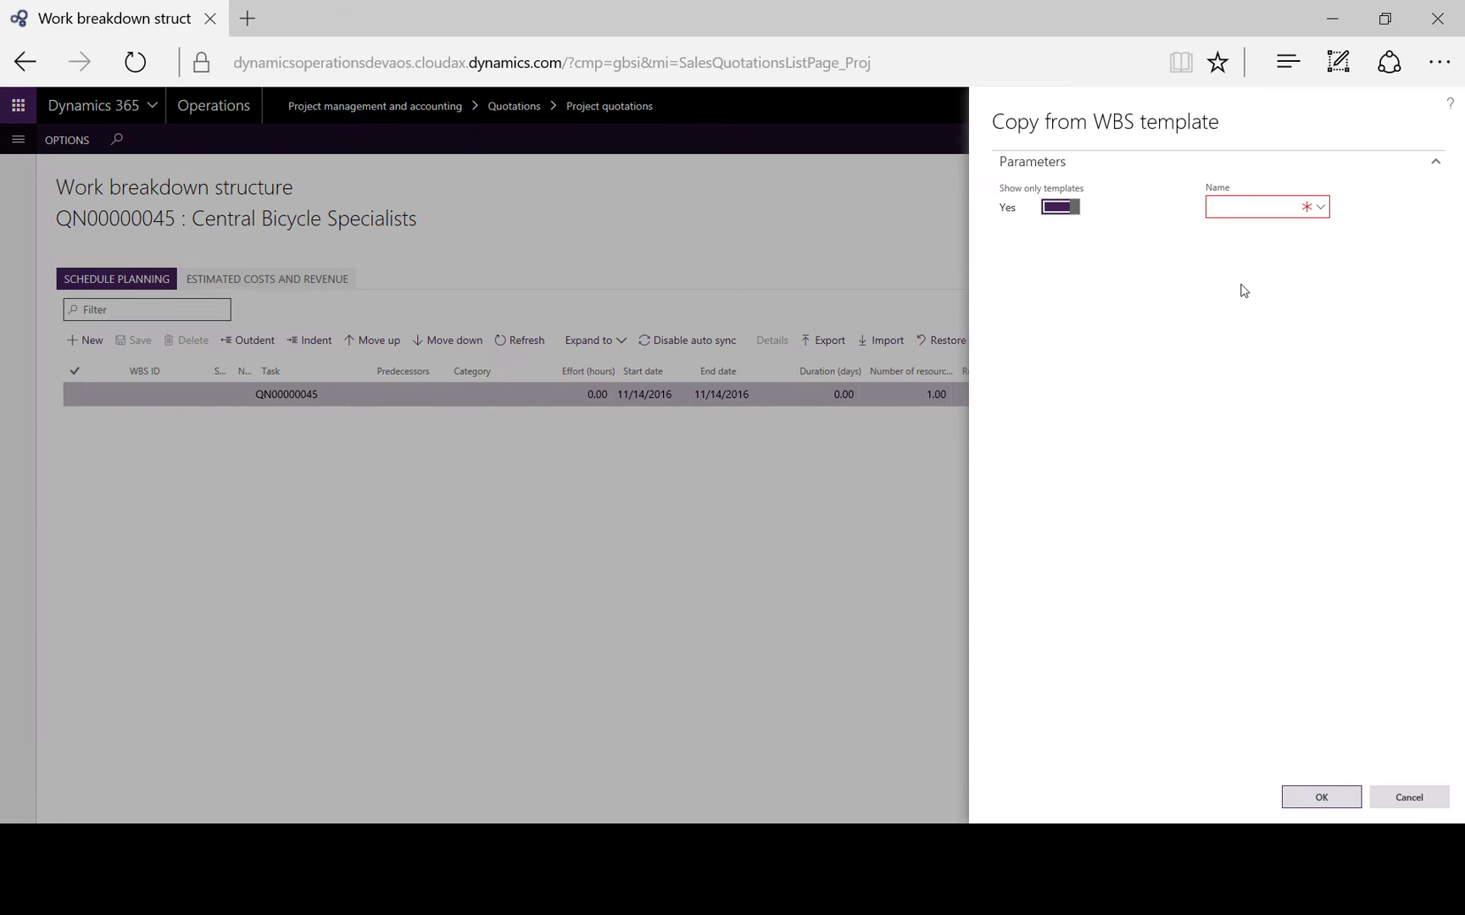
pyautogui.click(1320, 208)
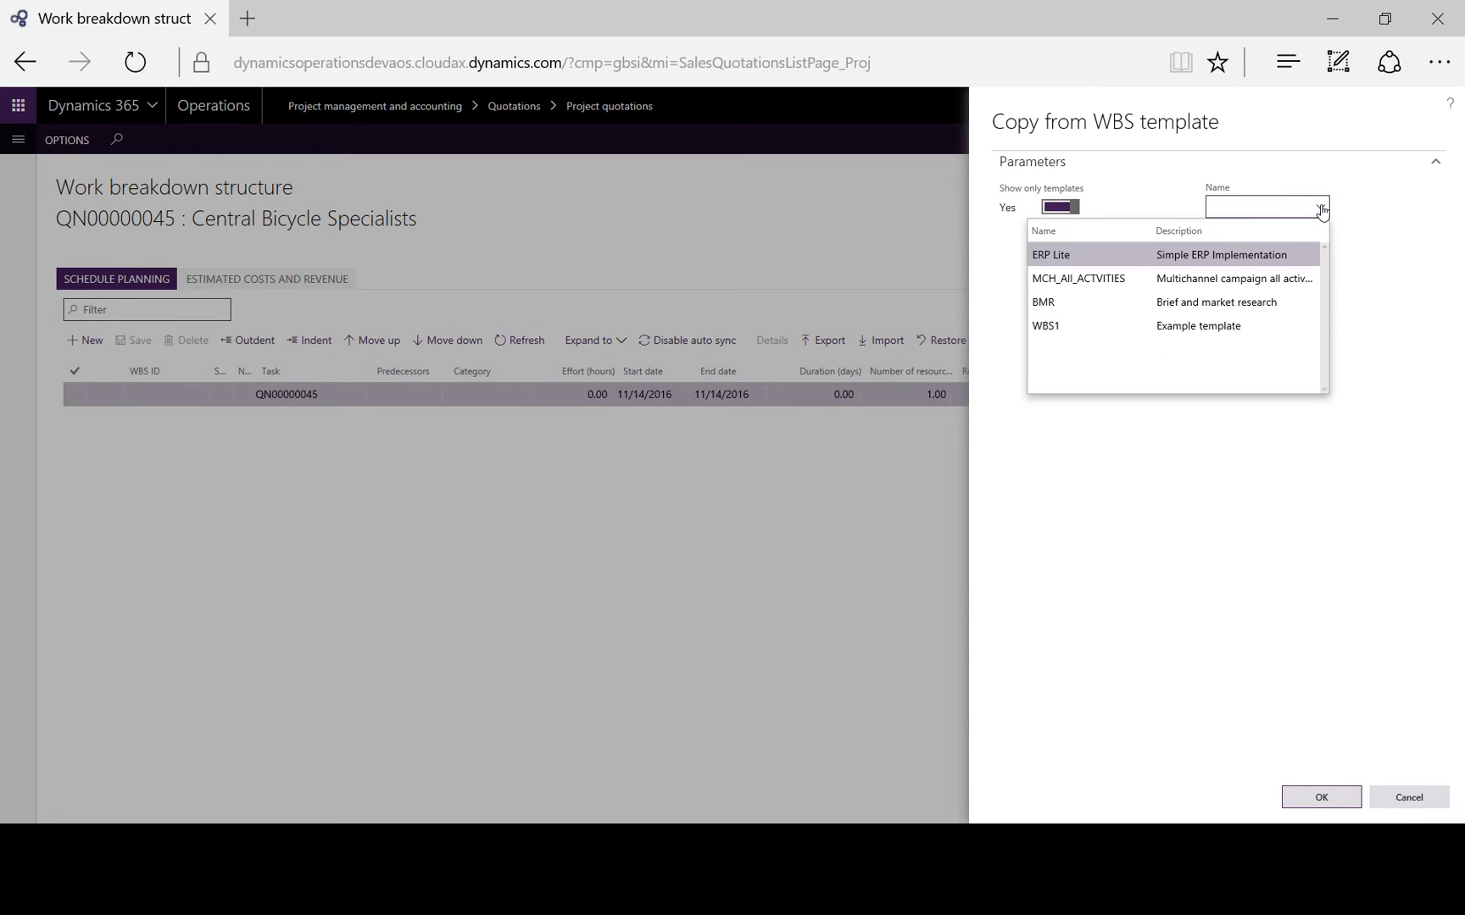
pyautogui.click(1089, 327)
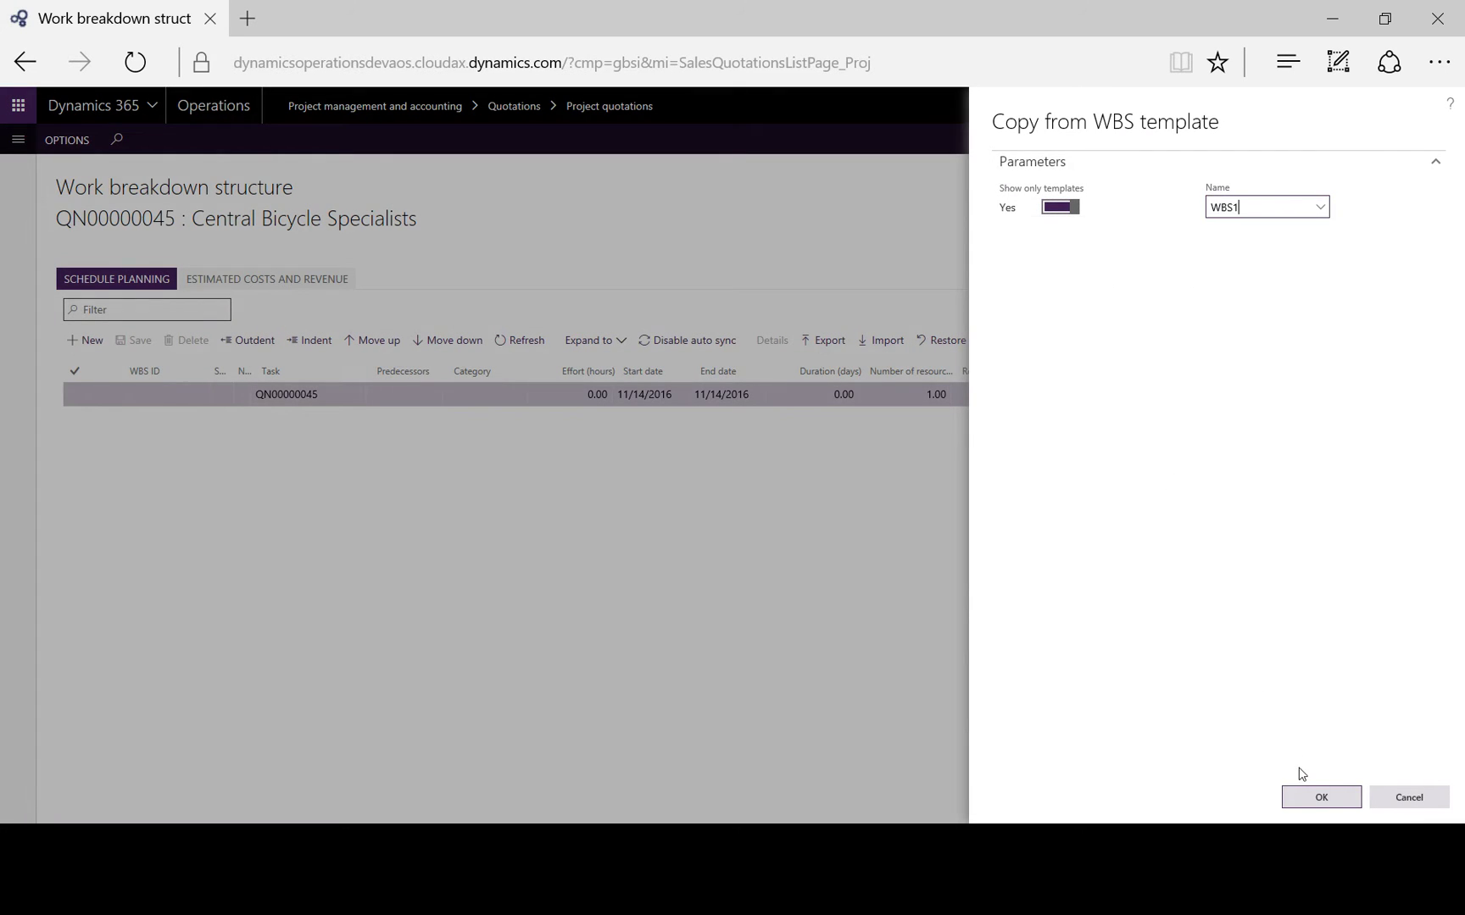
pyautogui.click(1316, 799)
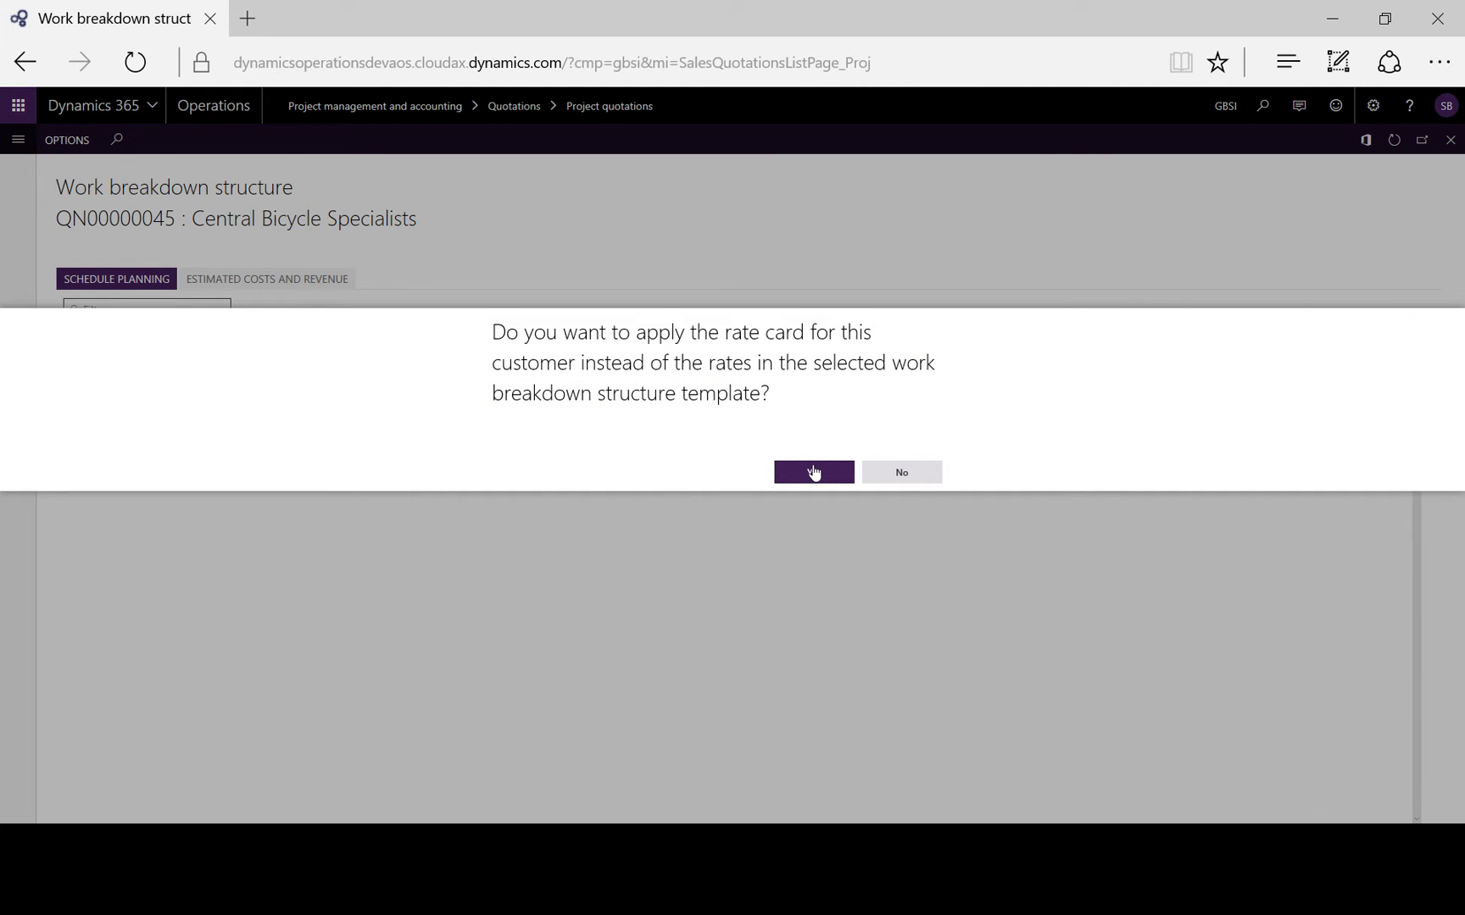
pyautogui.click(815, 472)
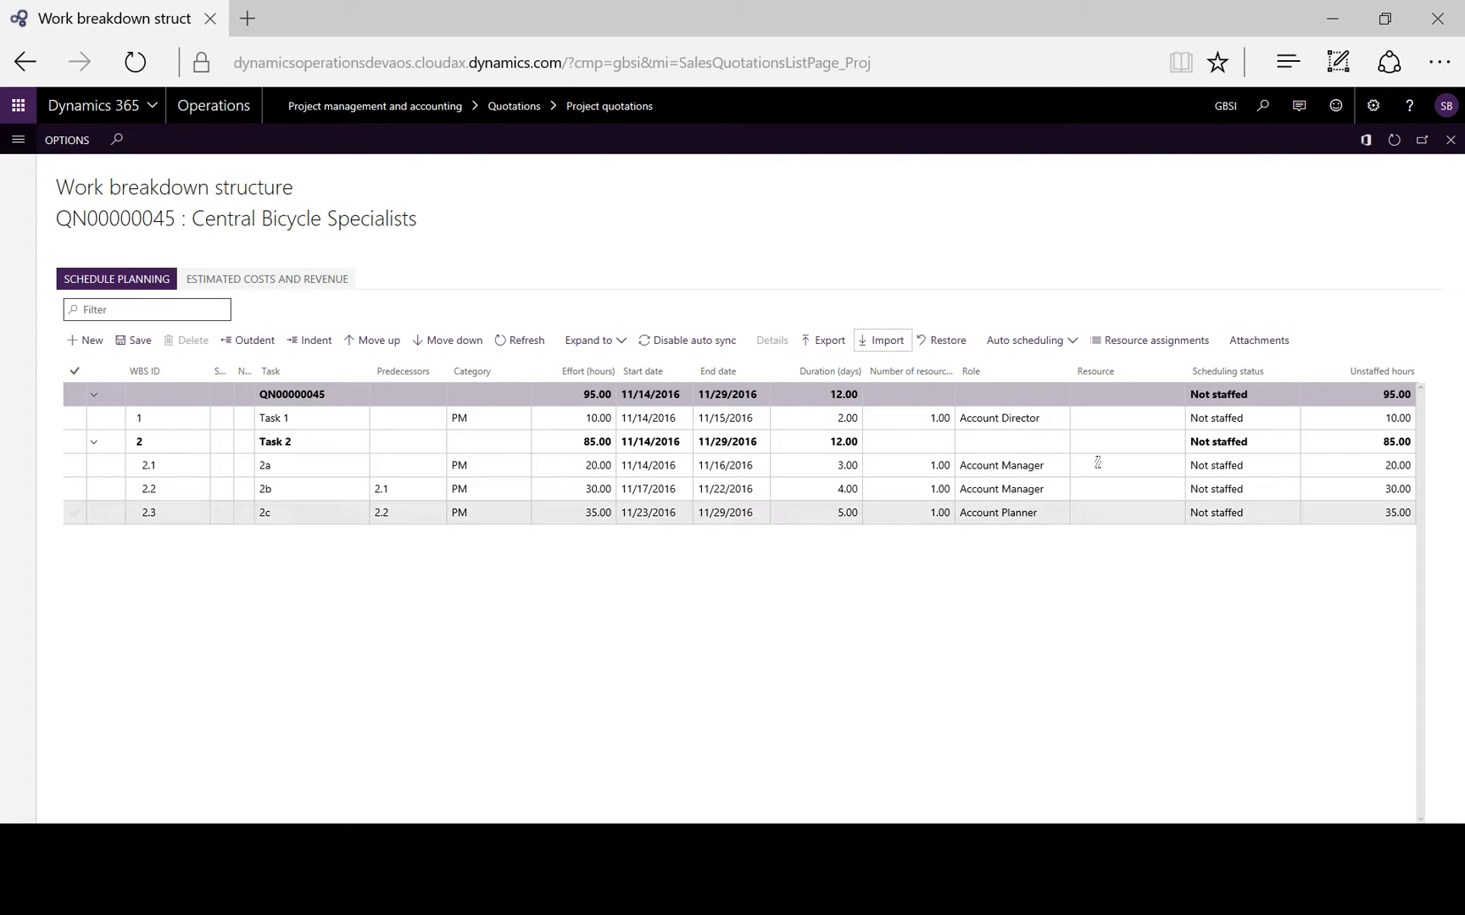
pyautogui.click(1449, 141)
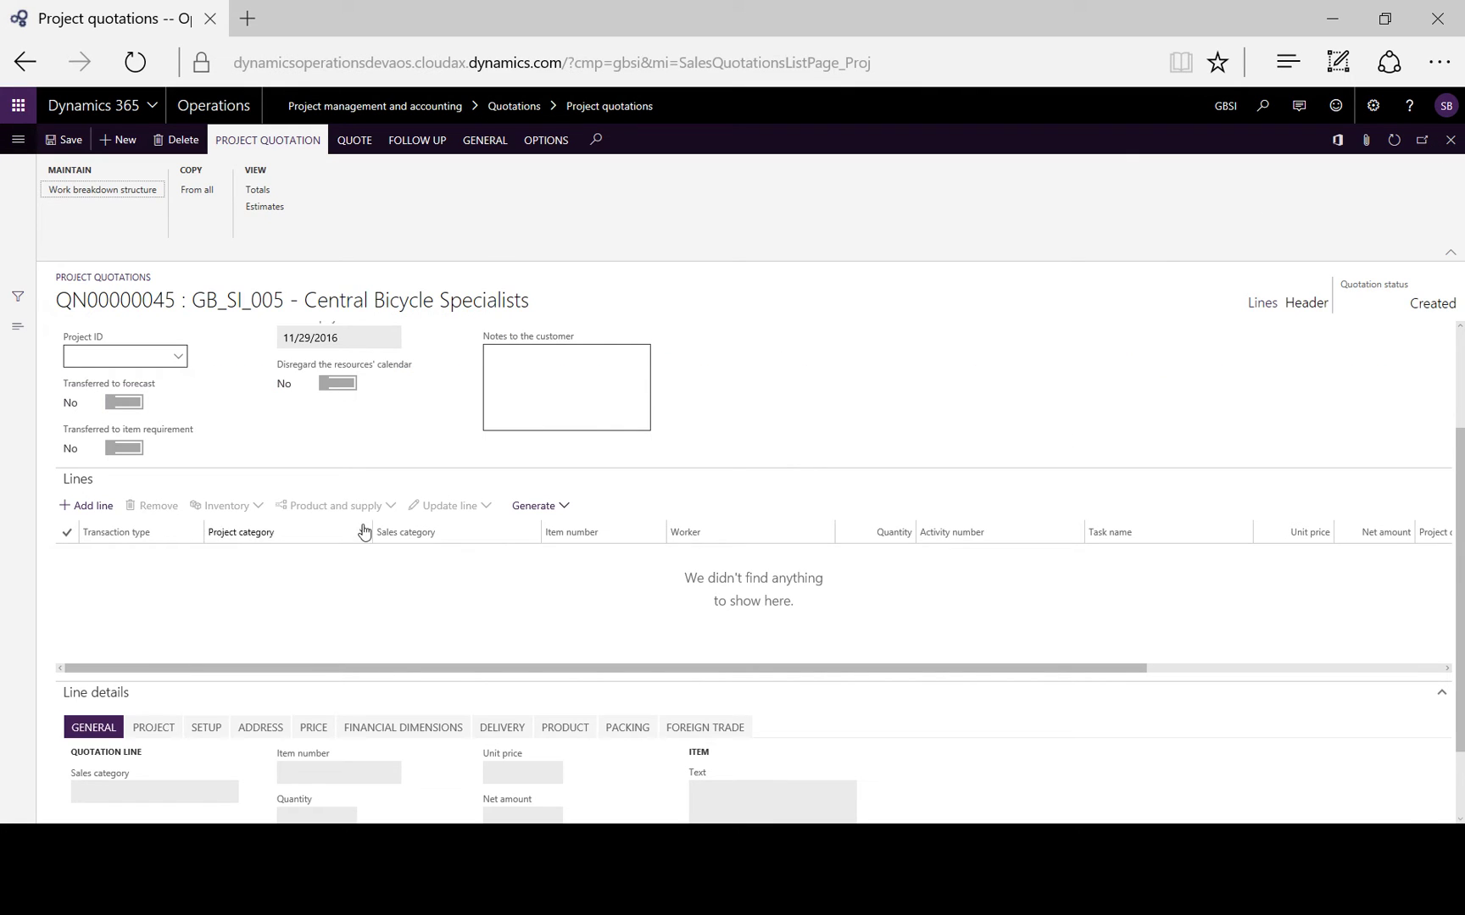
# Generate quotation lines from the WBS, giving four Hour lines at 350.00 each.
pyautogui.click(548, 506)
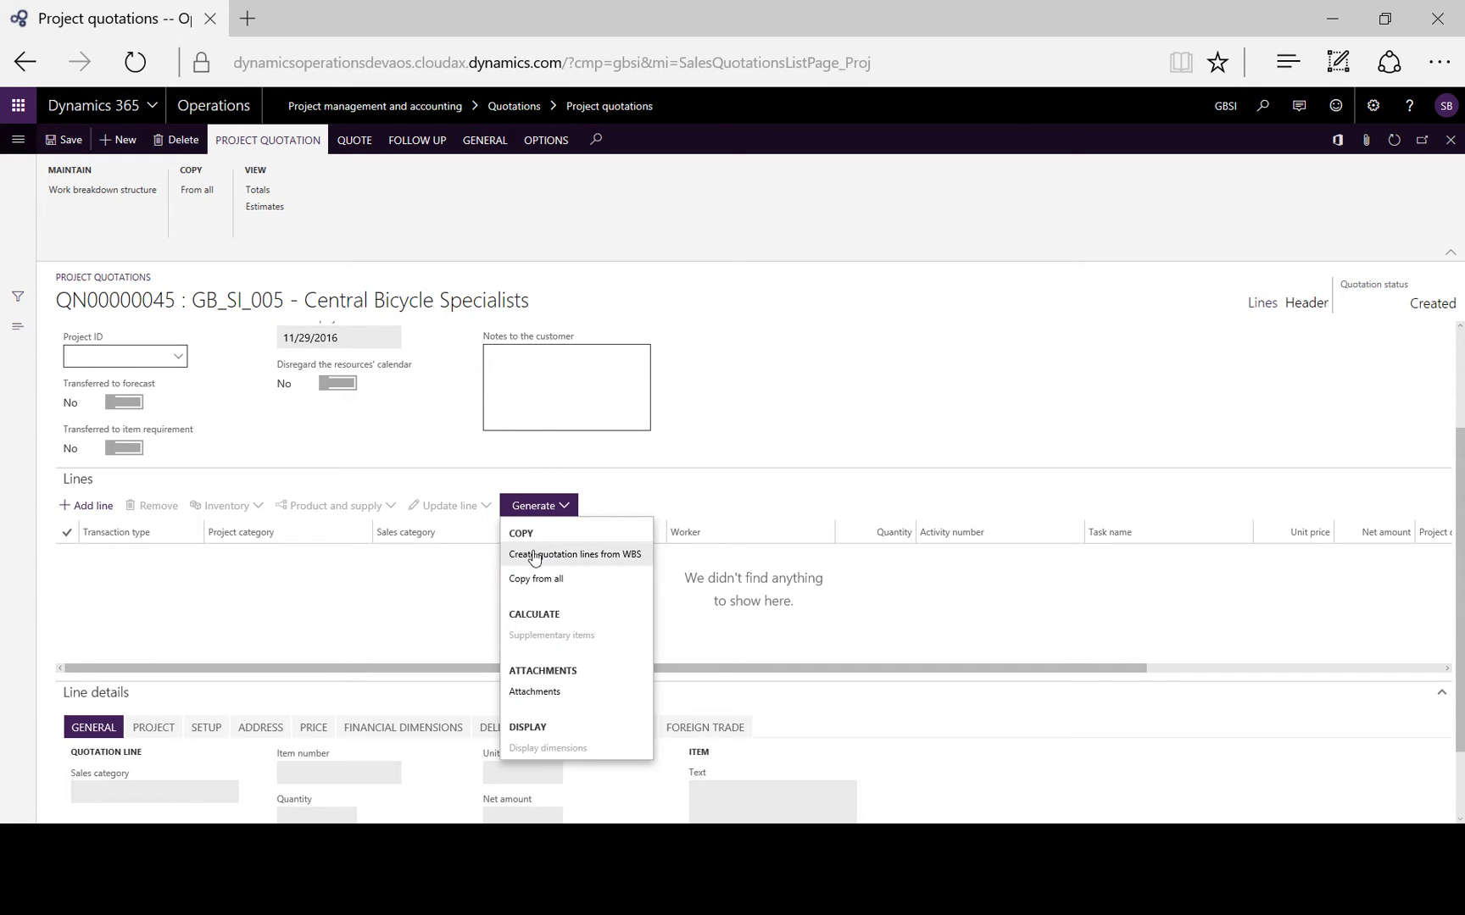
pyautogui.click(551, 556)
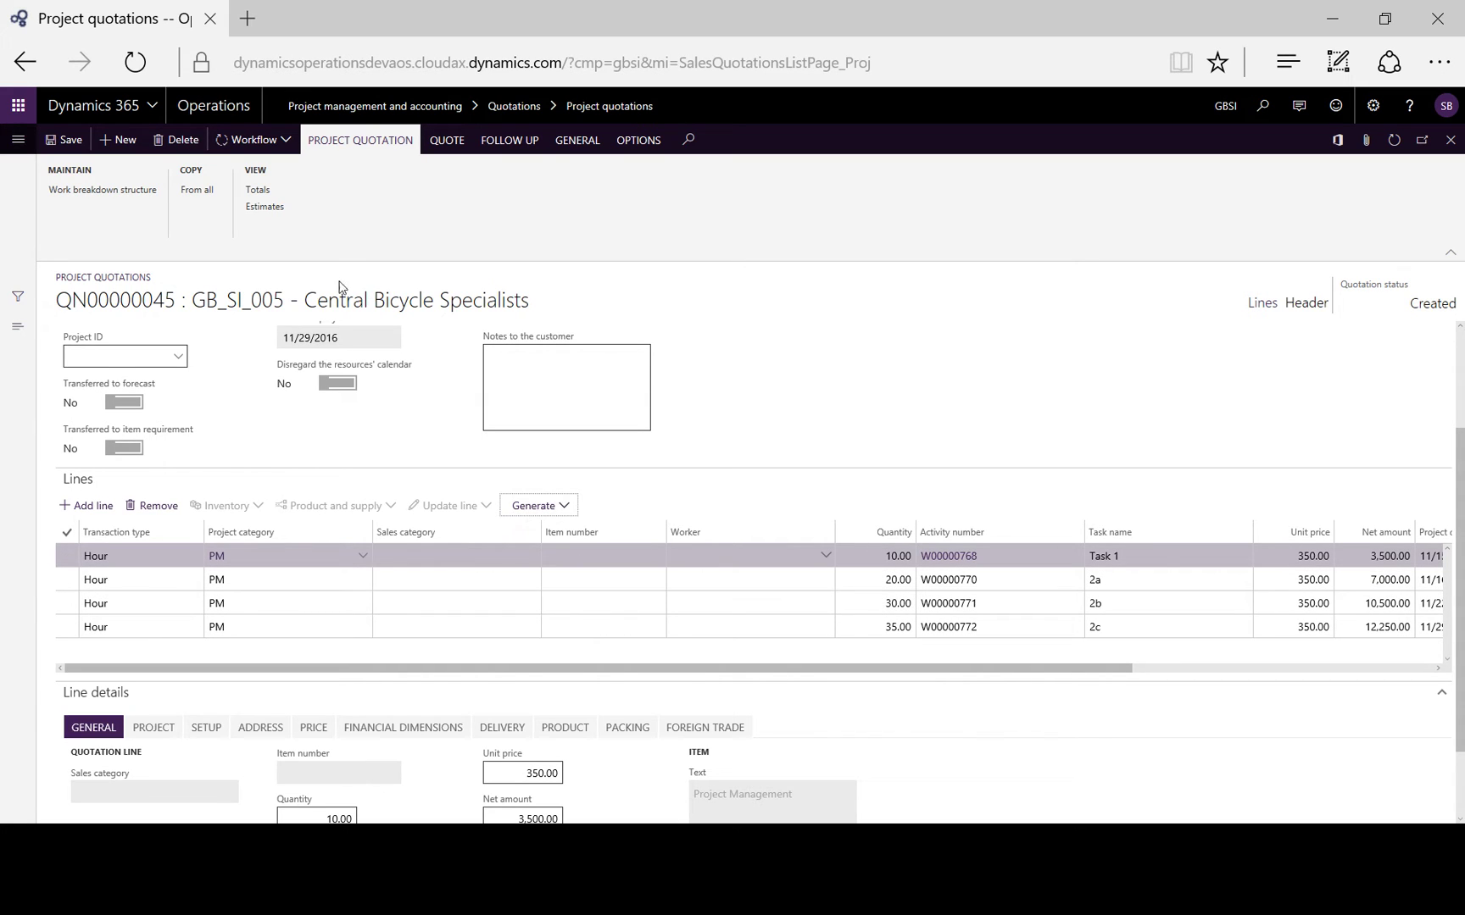
# Submit QN00000045 through the workflow and view its totals of 33,250.00 GBP.
pyautogui.click(281, 140)
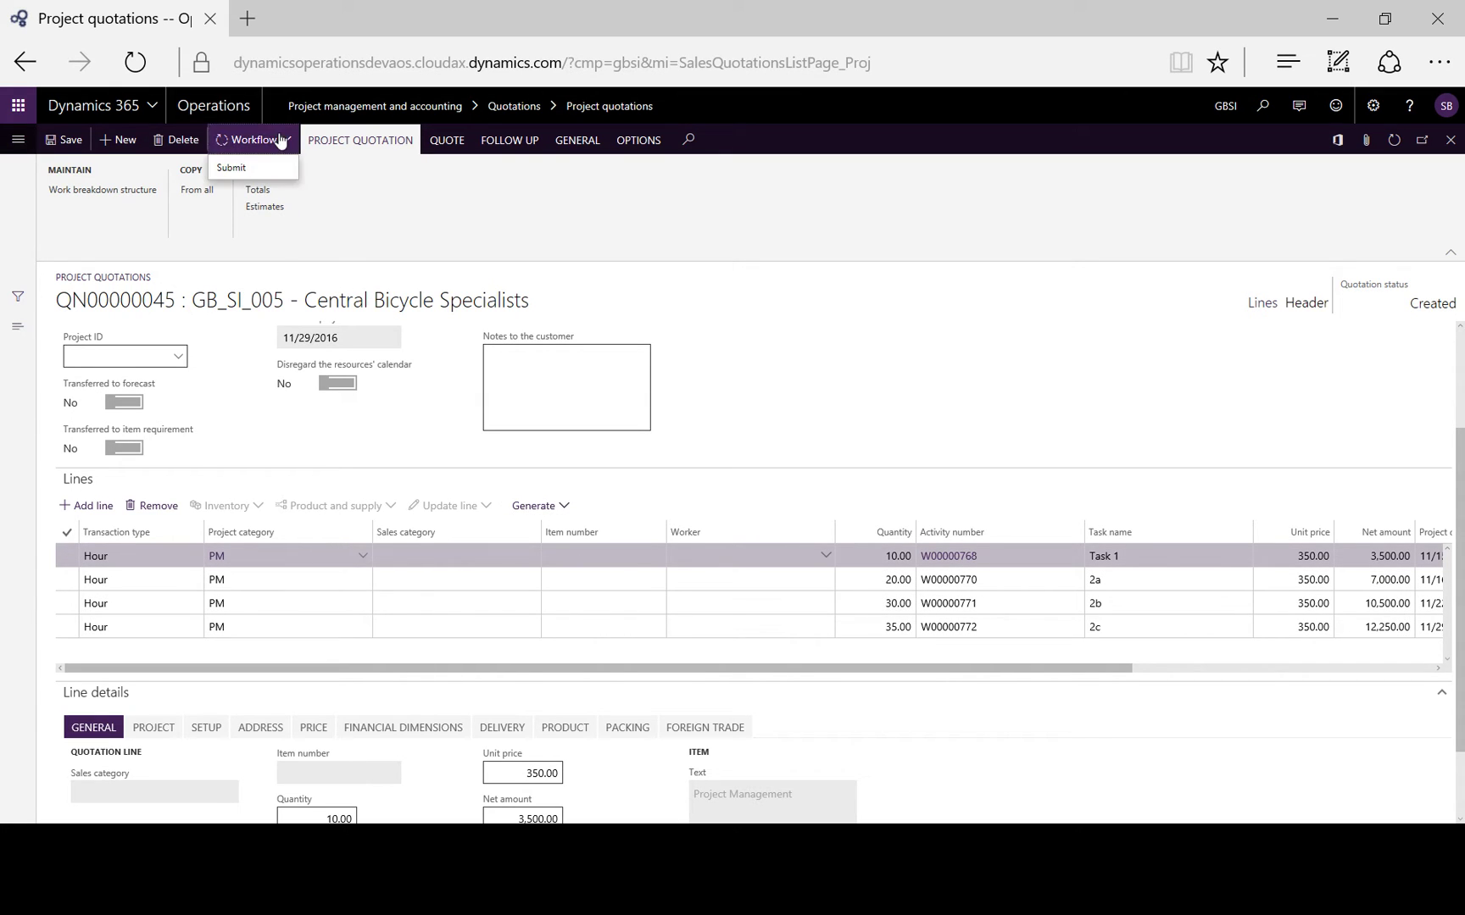
pyautogui.click(233, 168)
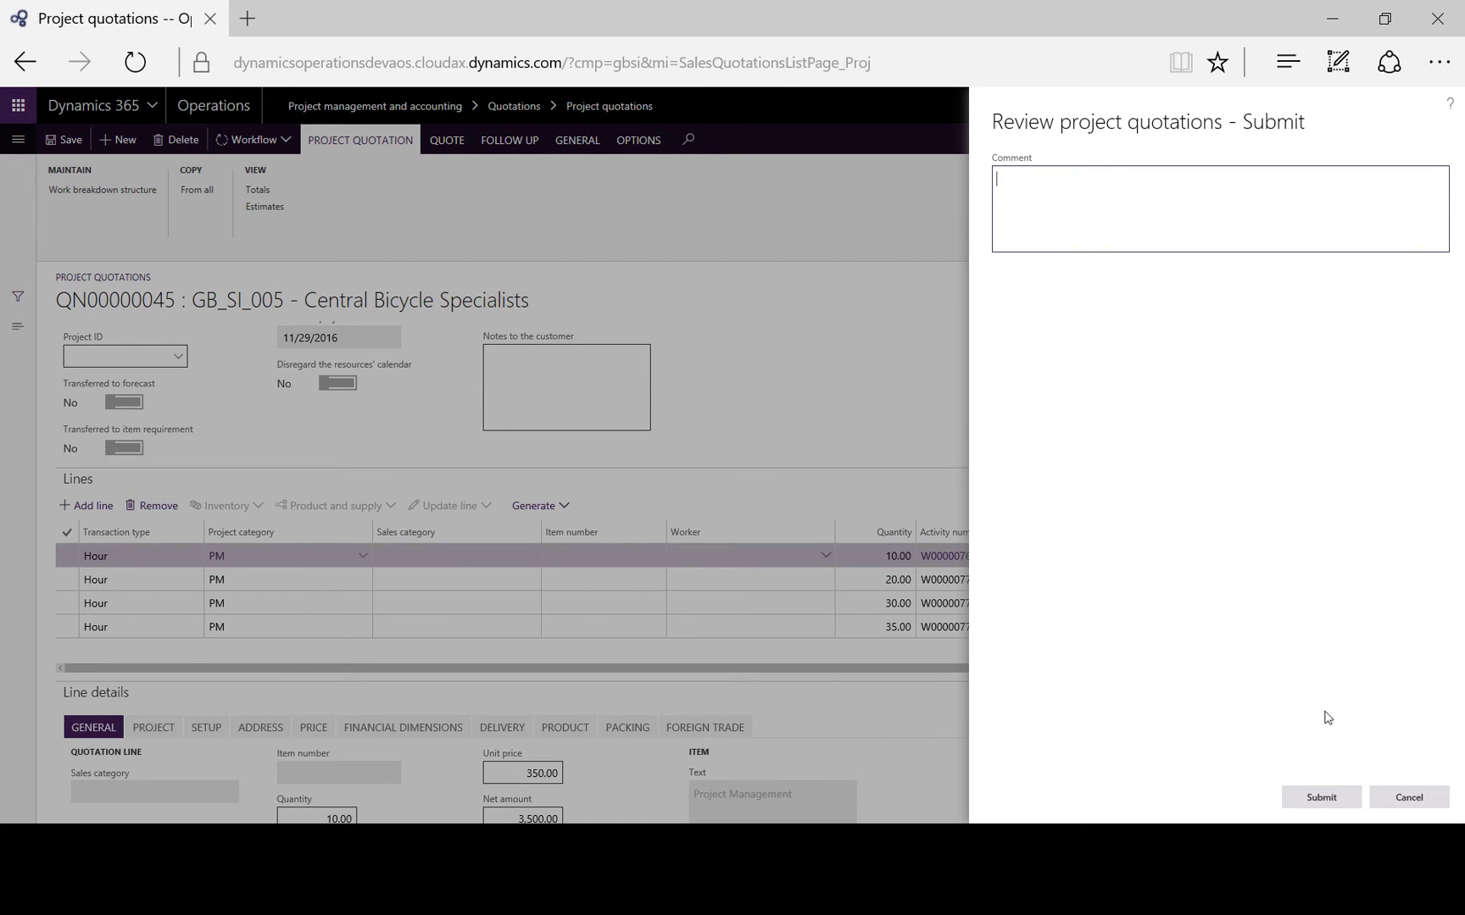
pyautogui.click(1325, 799)
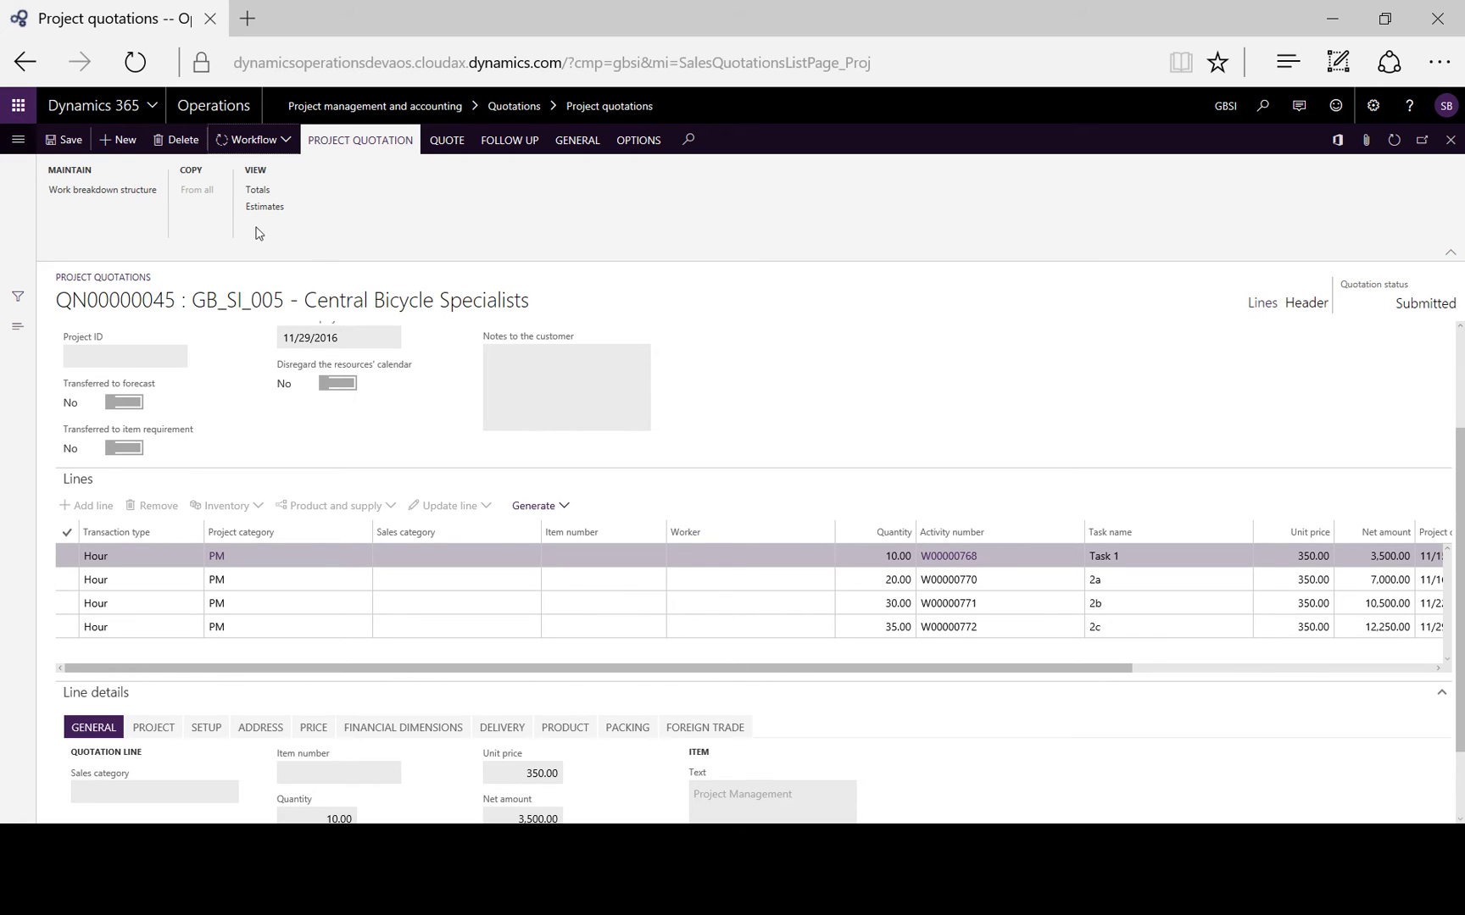
pyautogui.click(252, 190)
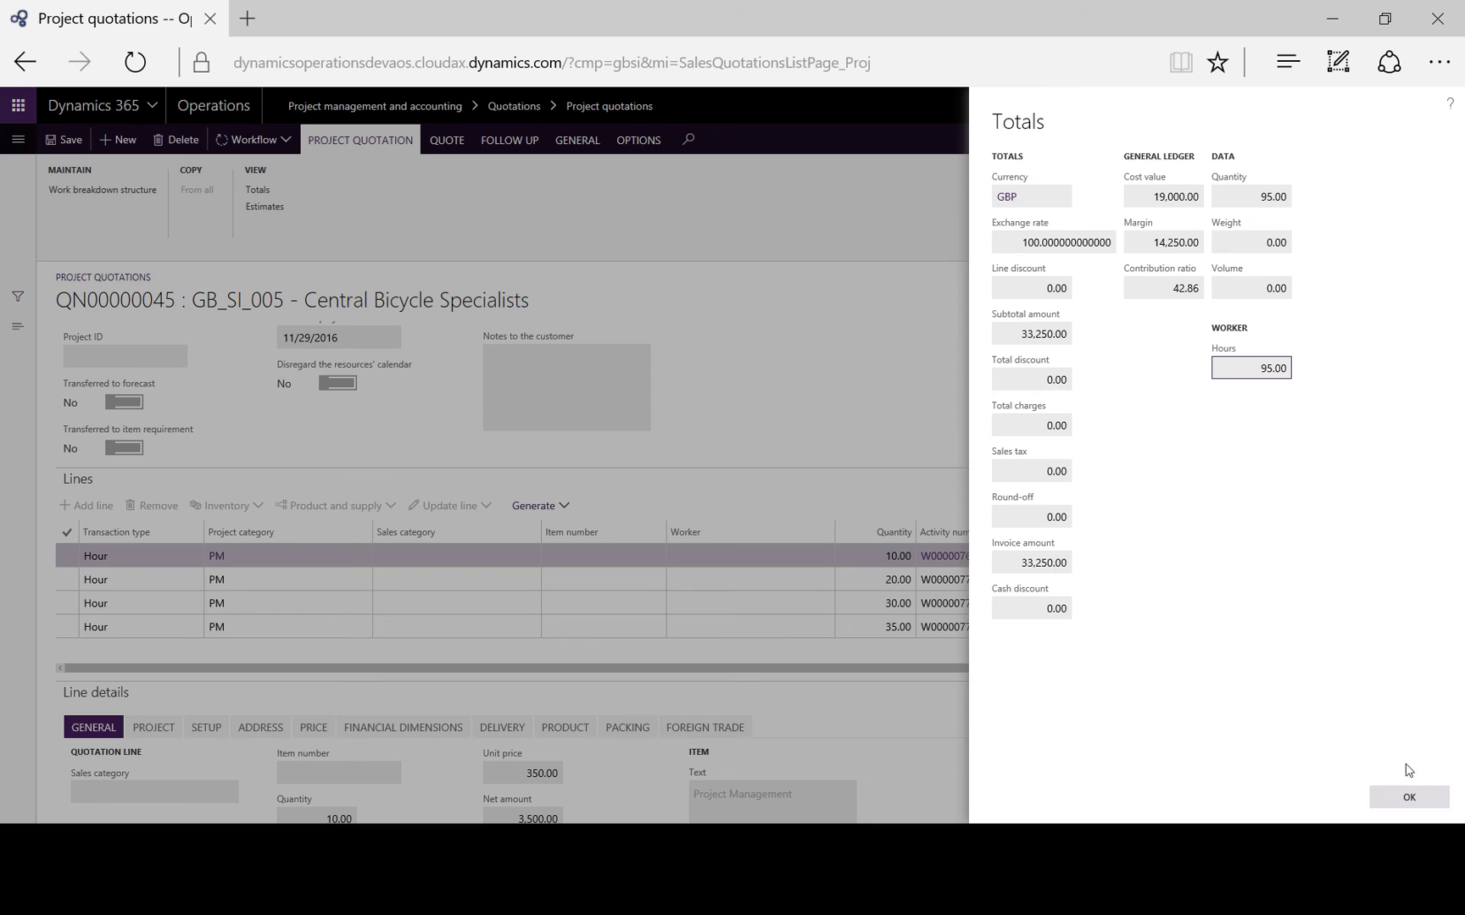
# Review estimates showing costs 19,000.00, revenue 33,250.00 and margin 42.86, then close them.
pyautogui.click(1410, 800)
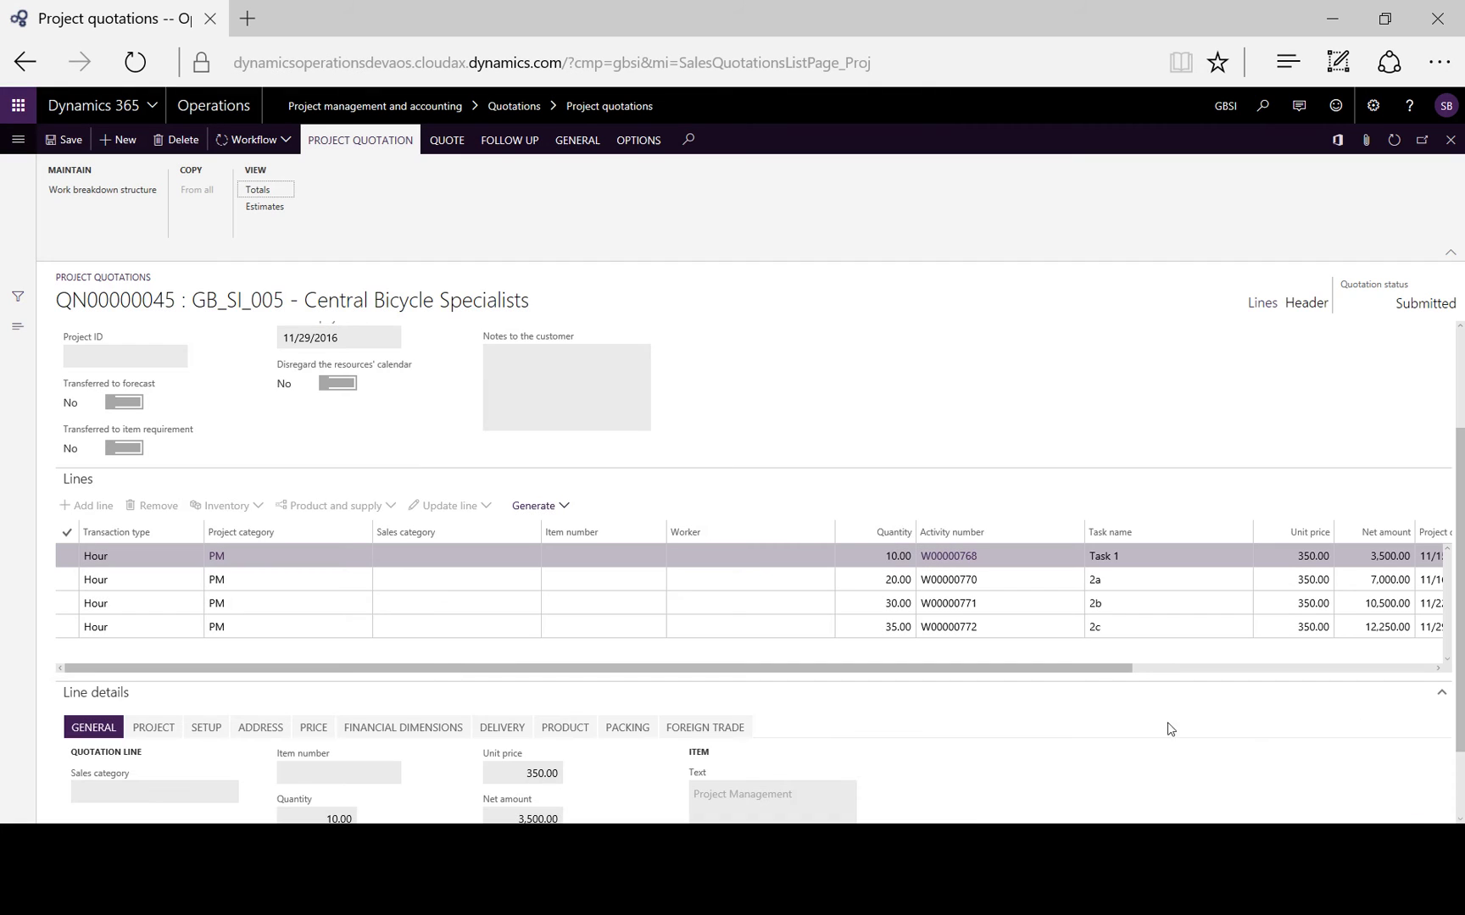
pyautogui.click(253, 207)
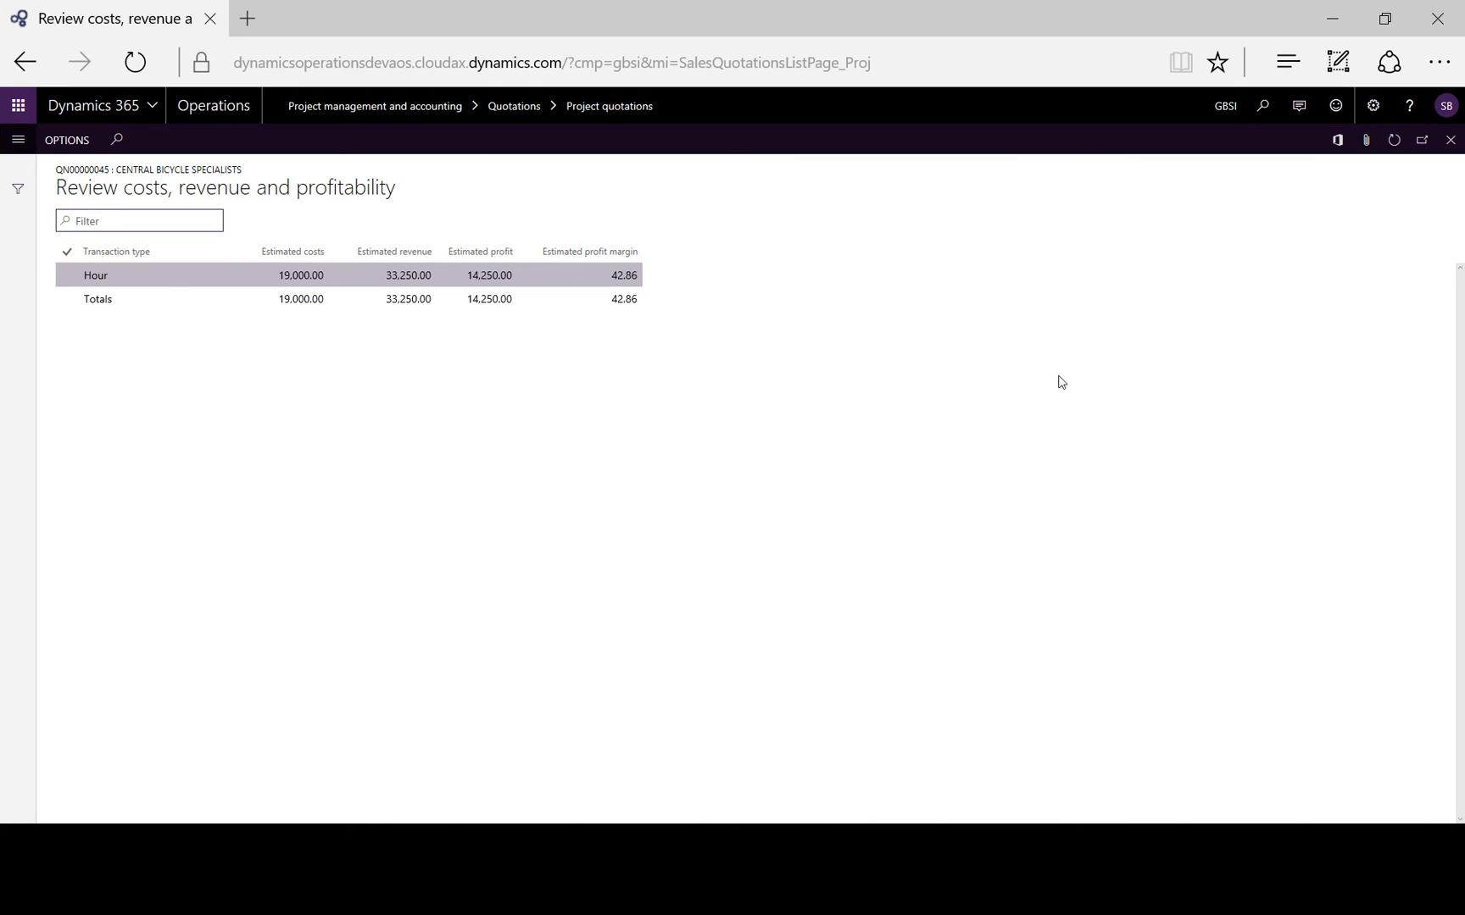
pyautogui.click(1451, 141)
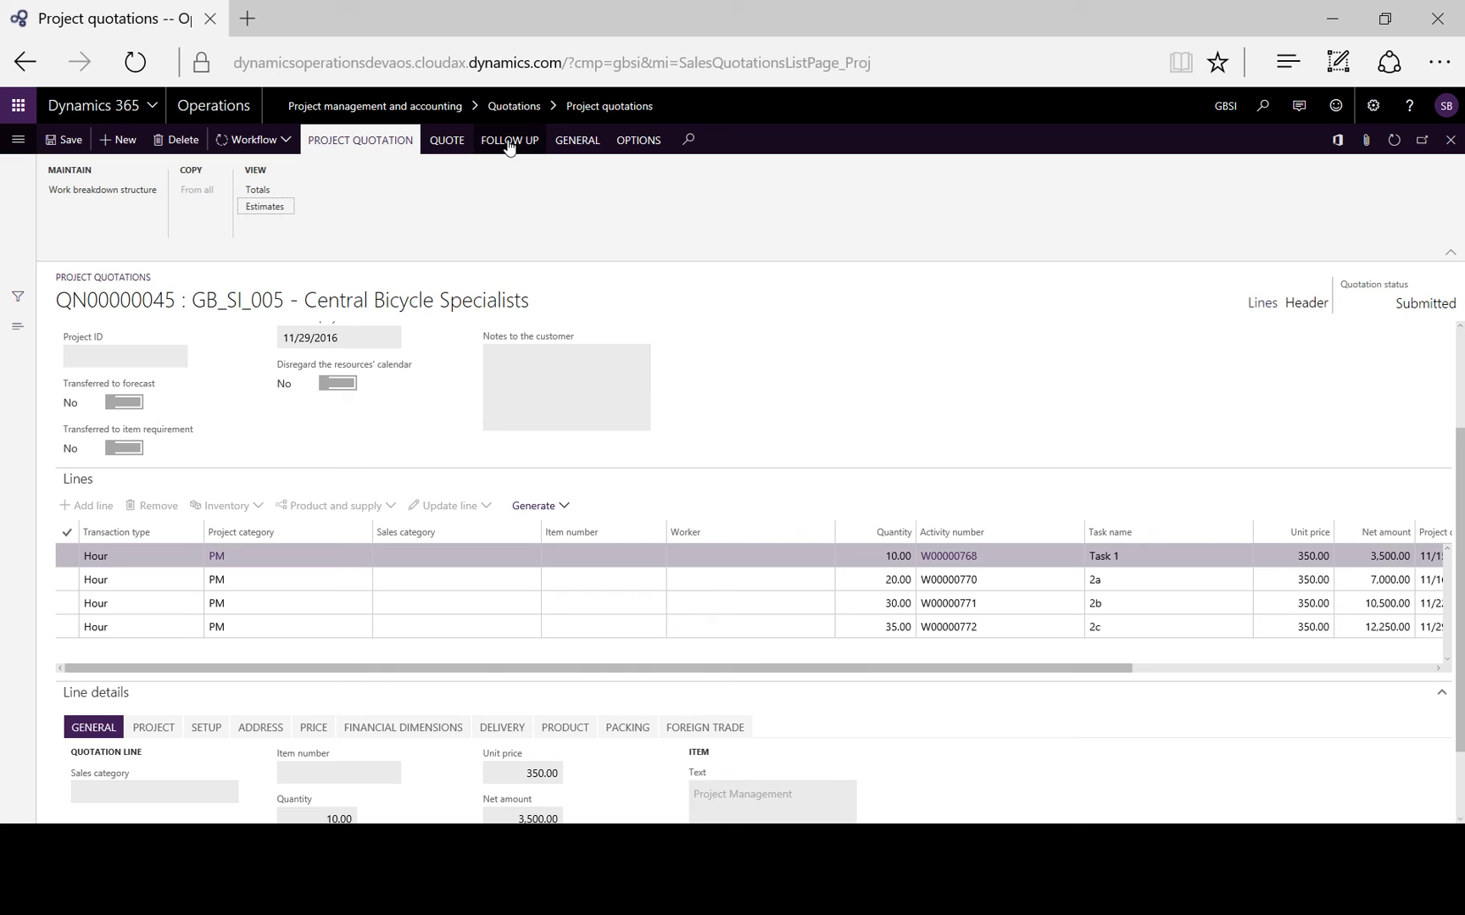
# Refresh the page and send QN00000045, changing its status to Sent.
pyautogui.click(456, 143)
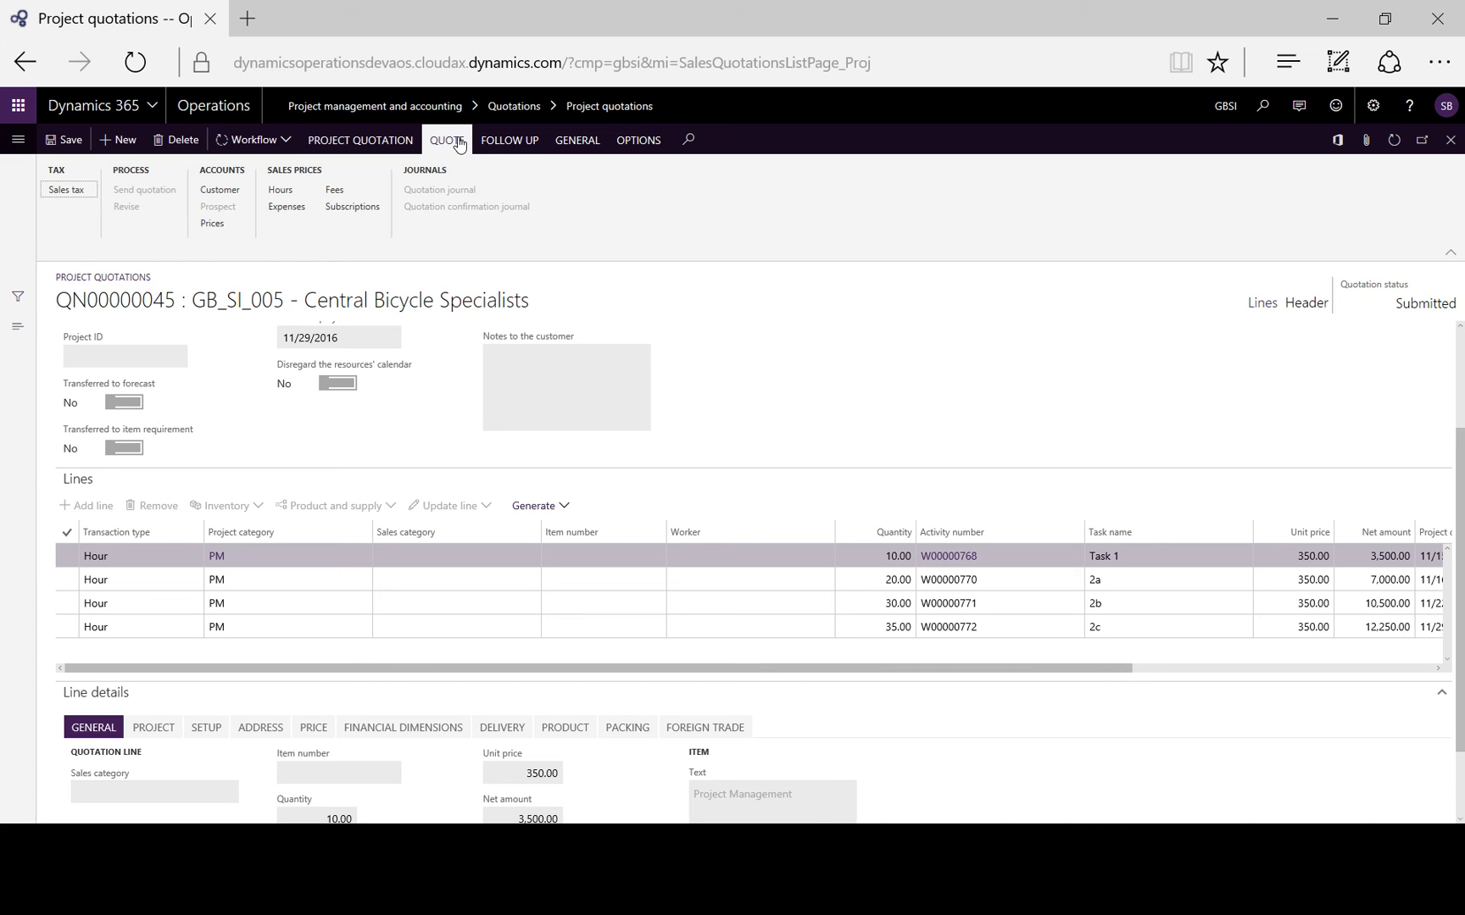
pyautogui.click(134, 63)
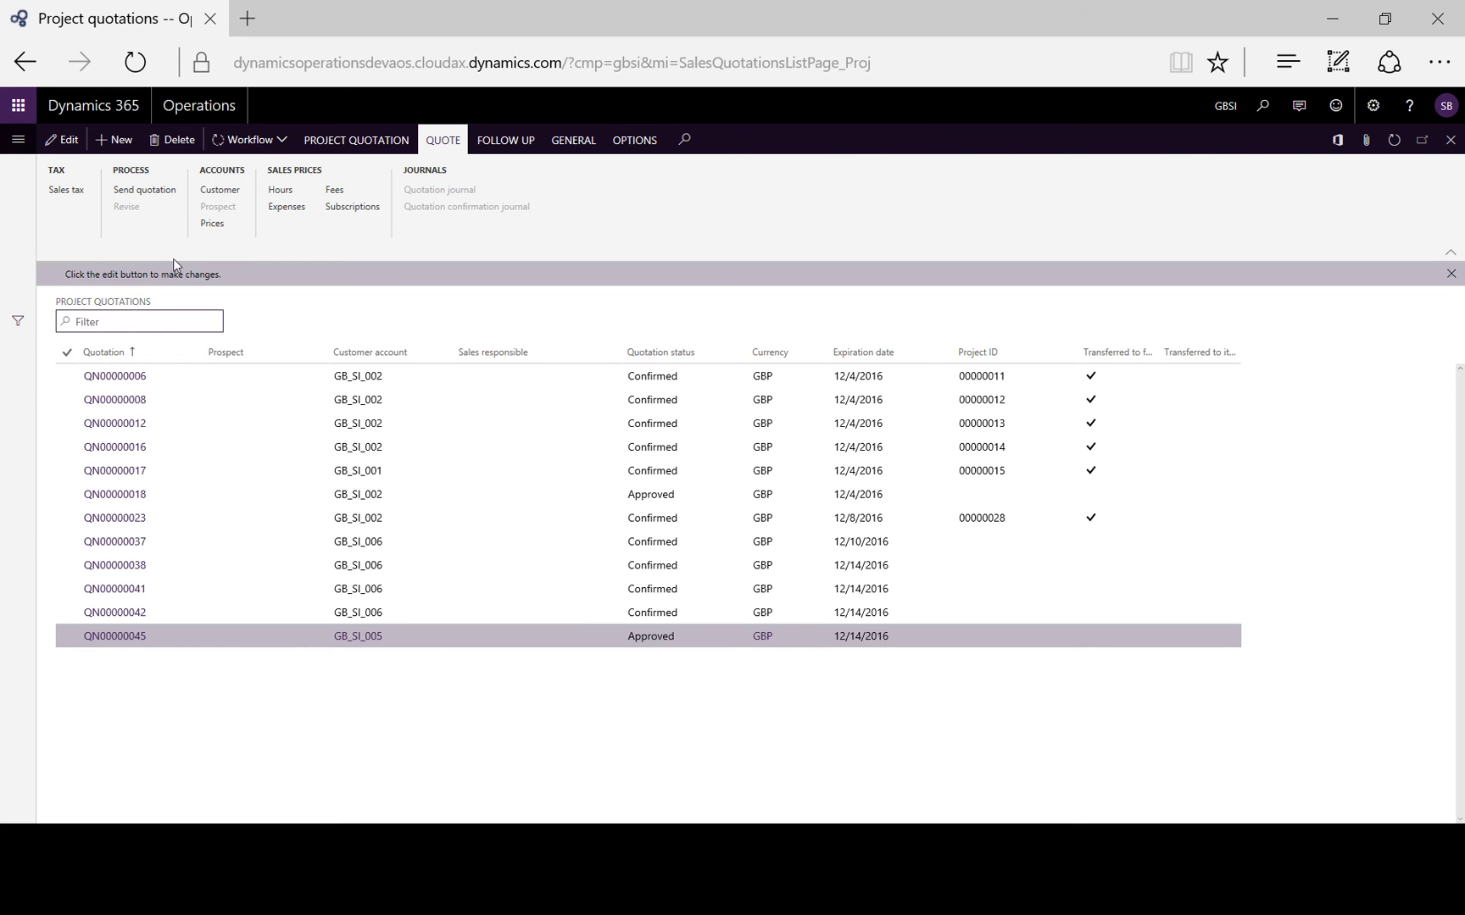
pyautogui.click(157, 193)
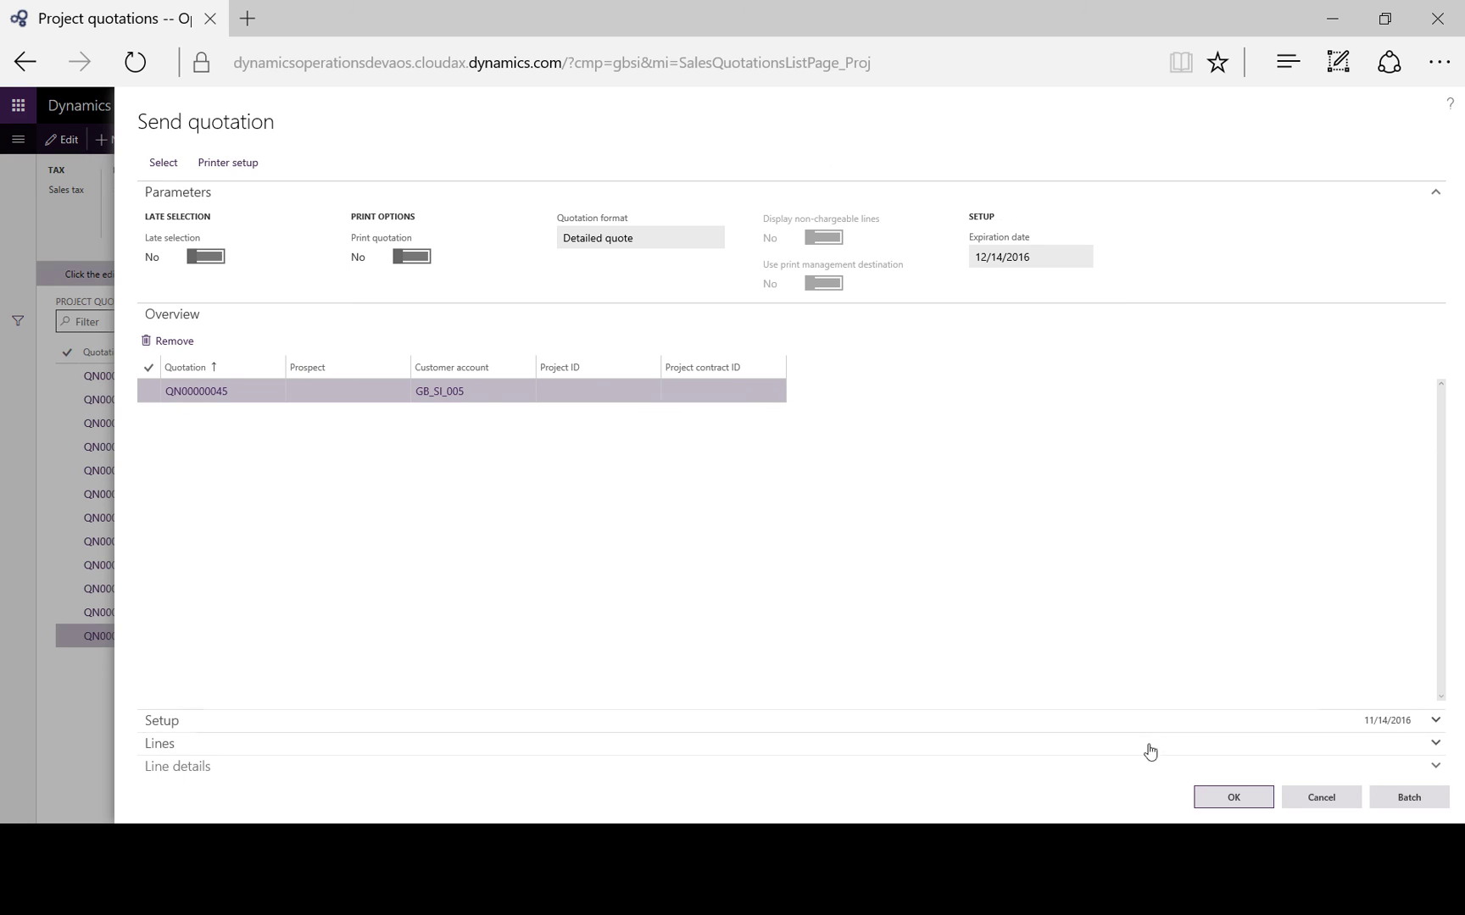
pyautogui.click(1231, 797)
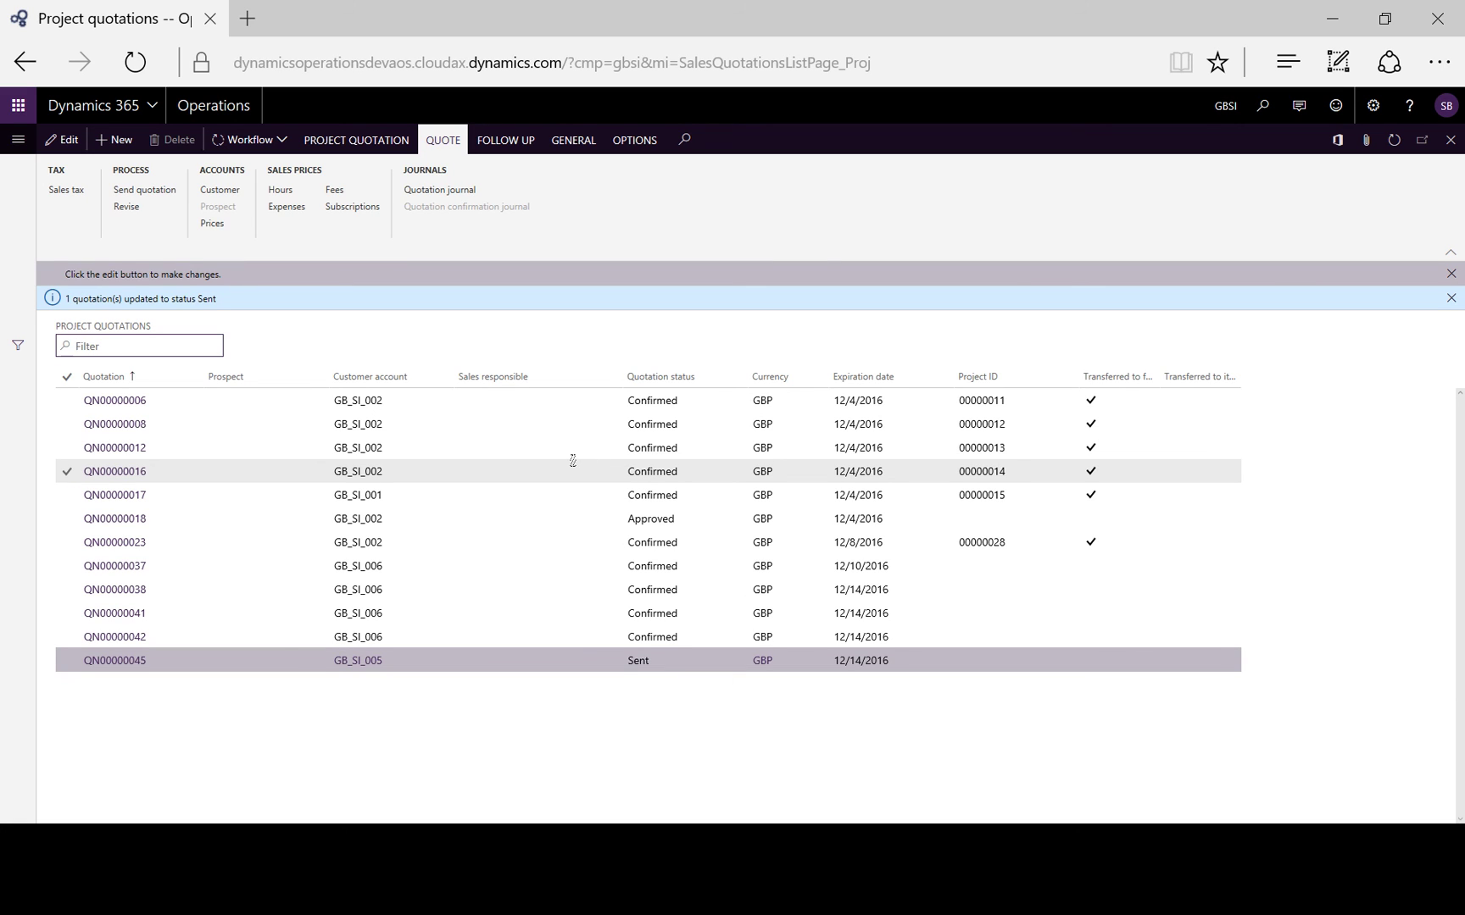
# Confirm QN00000045 with reason 'win' and launch the Transfer to project wizard.
pyautogui.click(503, 140)
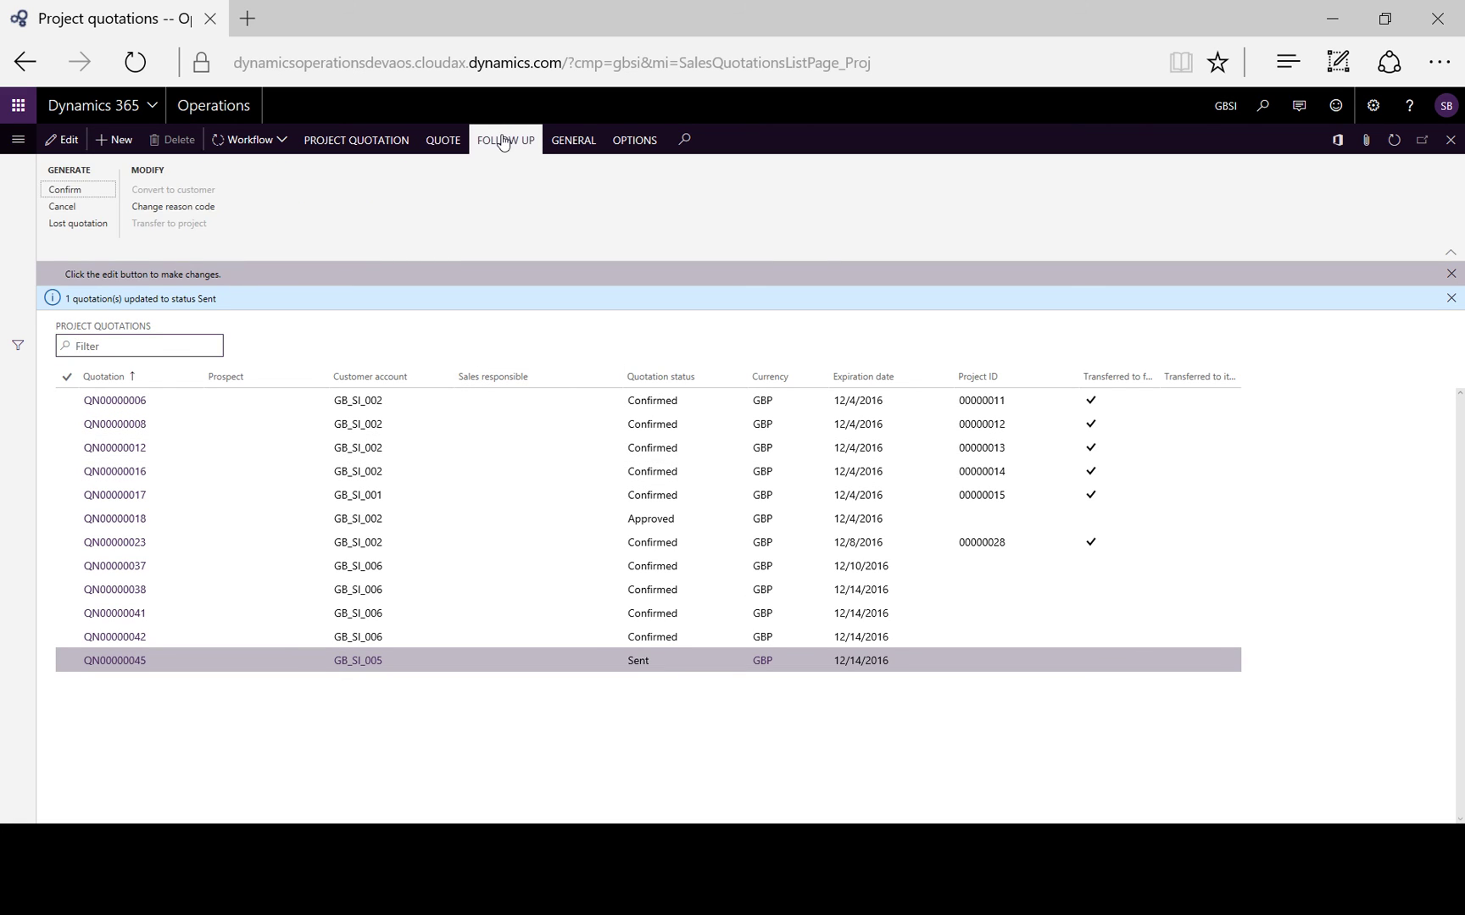
pyautogui.click(81, 194)
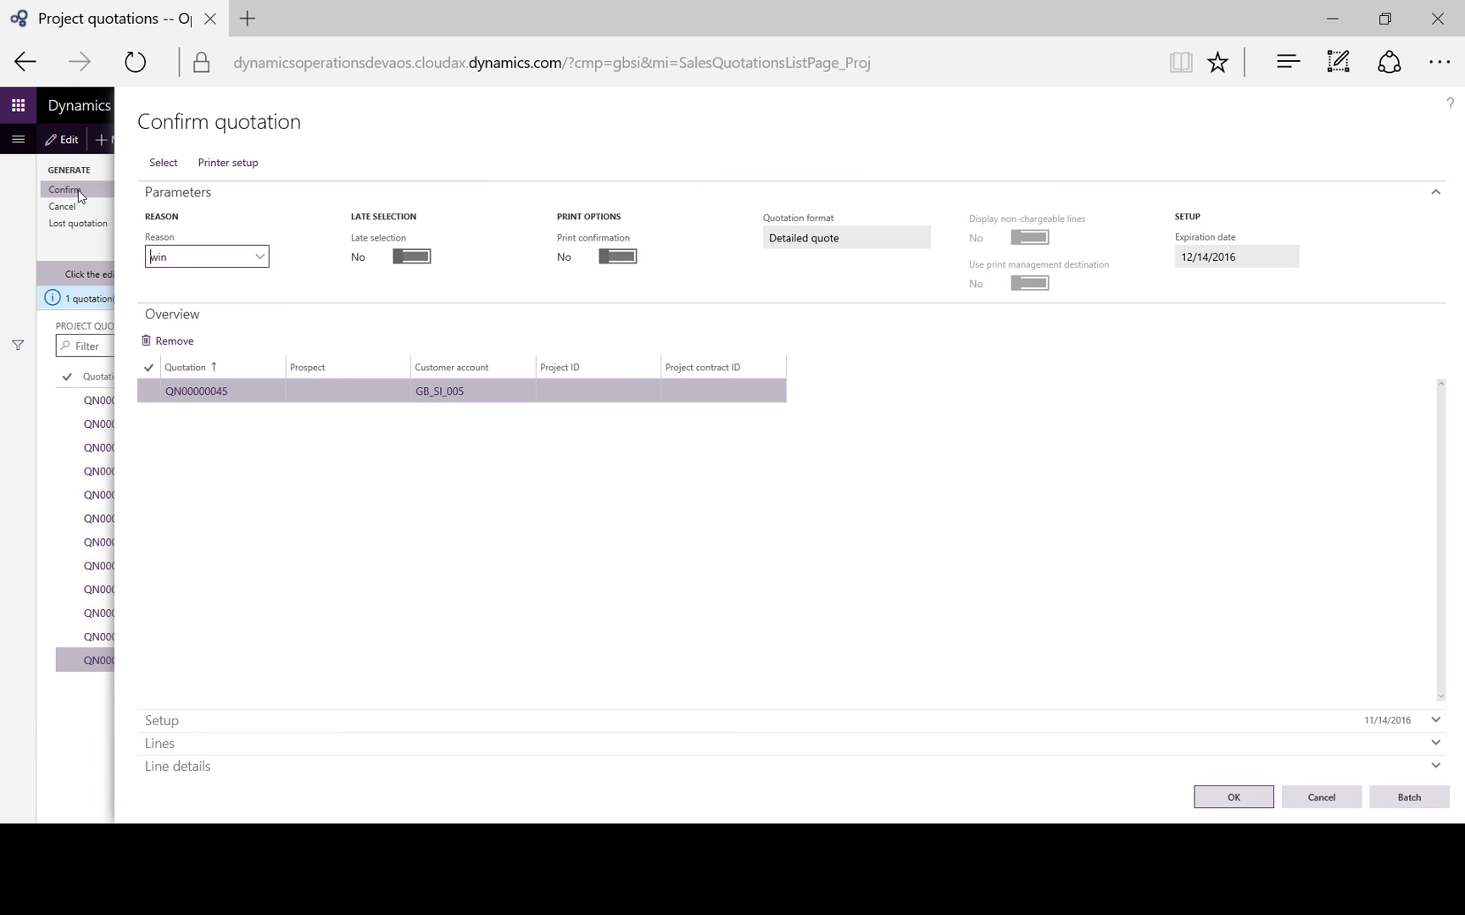
pyautogui.click(1234, 799)
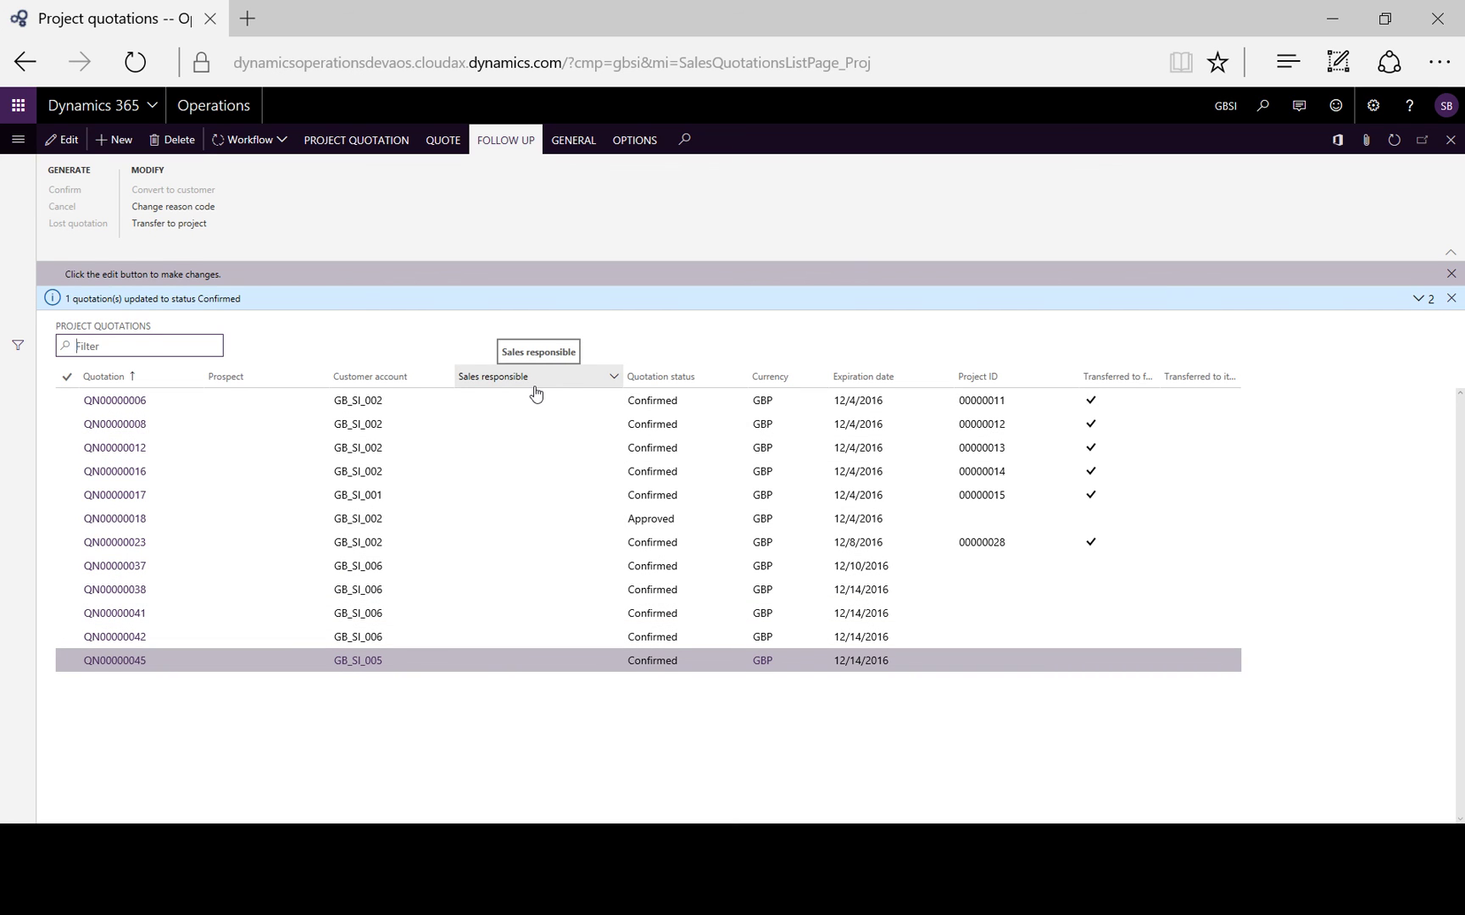
pyautogui.click(174, 223)
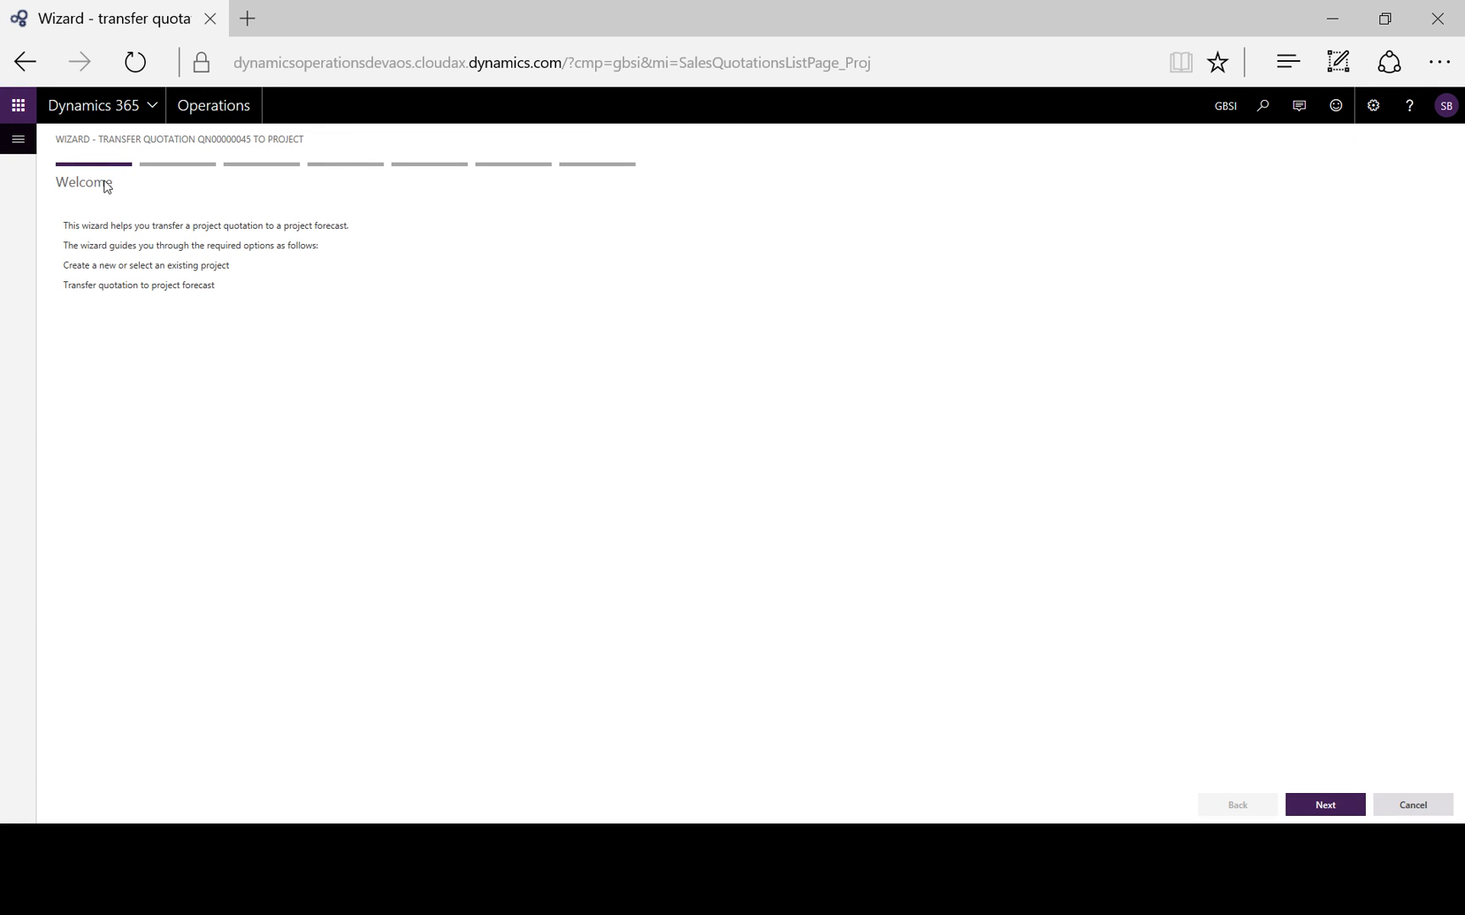